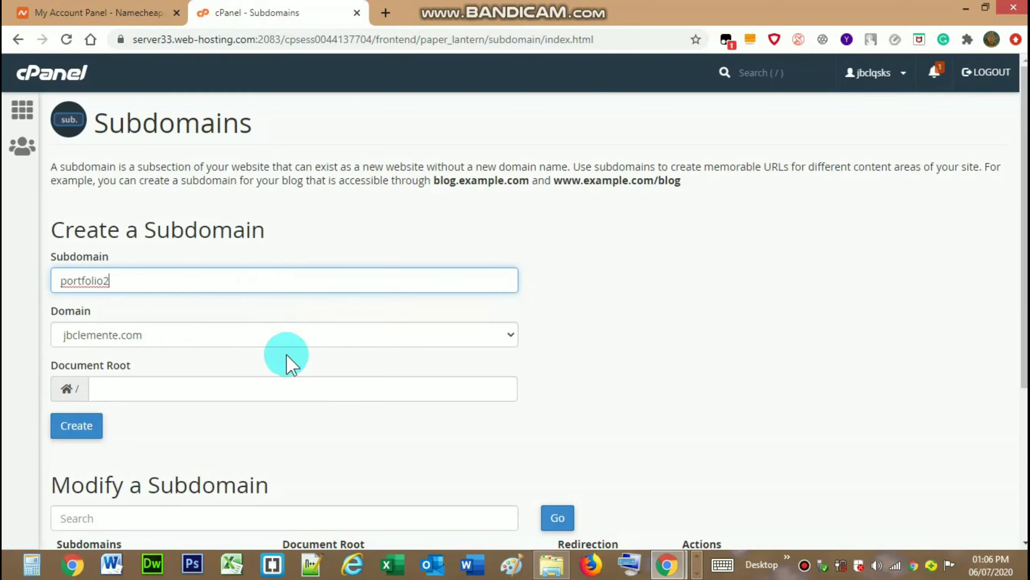
- Create the portfolio2 subdomain under the parent domain jbclemente.com
left_click(311, 341)
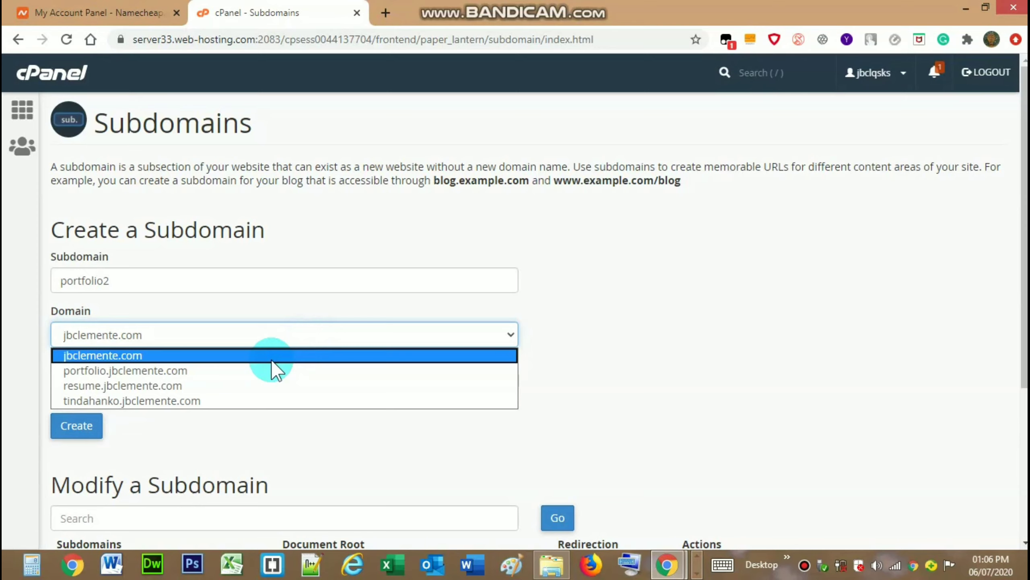
left_click(272, 357)
left_click(73, 433)
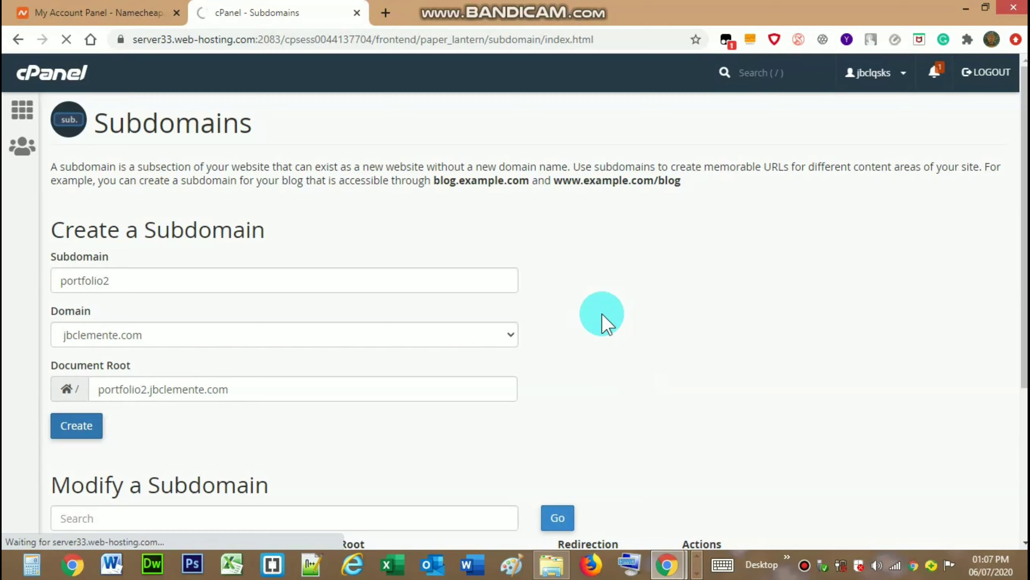
mouse_move(536, 7)
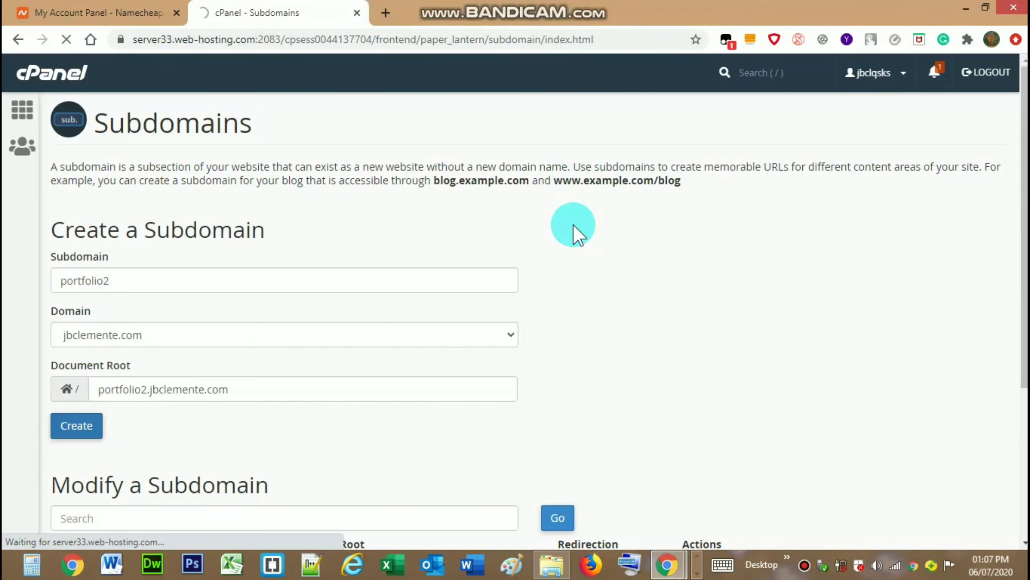
left_click(86, 435)
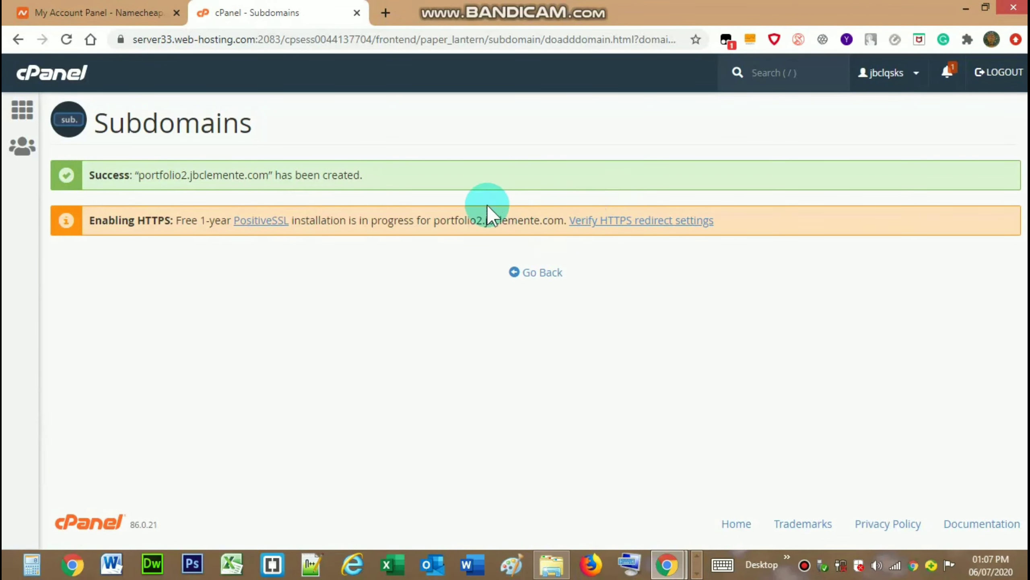
- Check the subdomain list, then open File Manager from cPanel's tools page
left_click(538, 274)
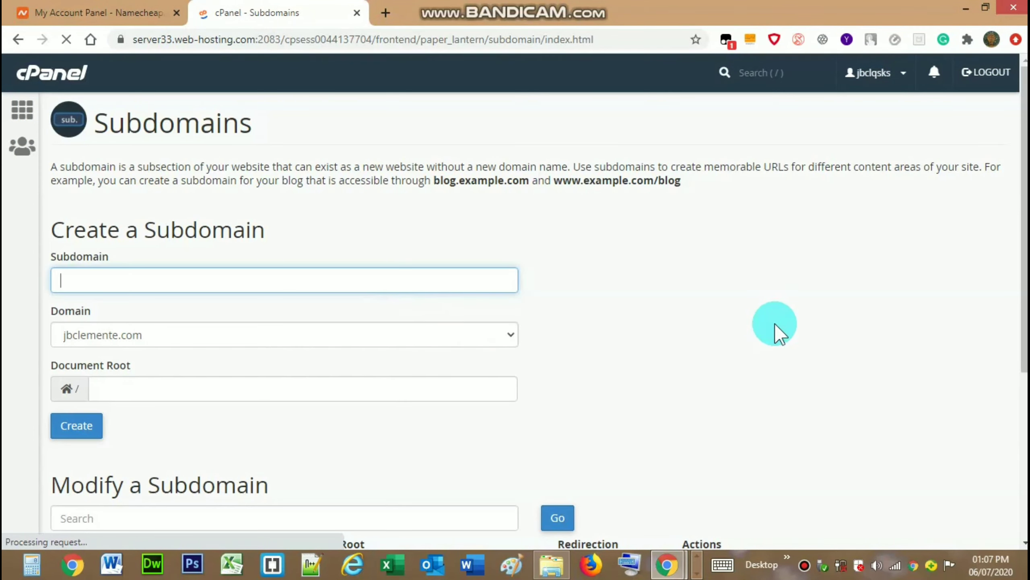
left_click_drag(1024, 162, 1007, 300)
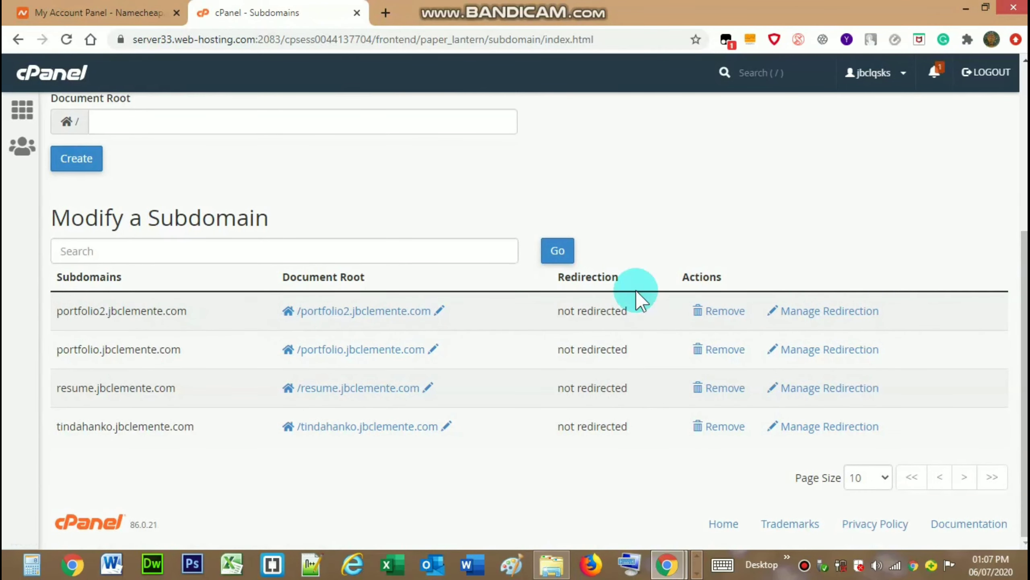
left_click(1024, 117)
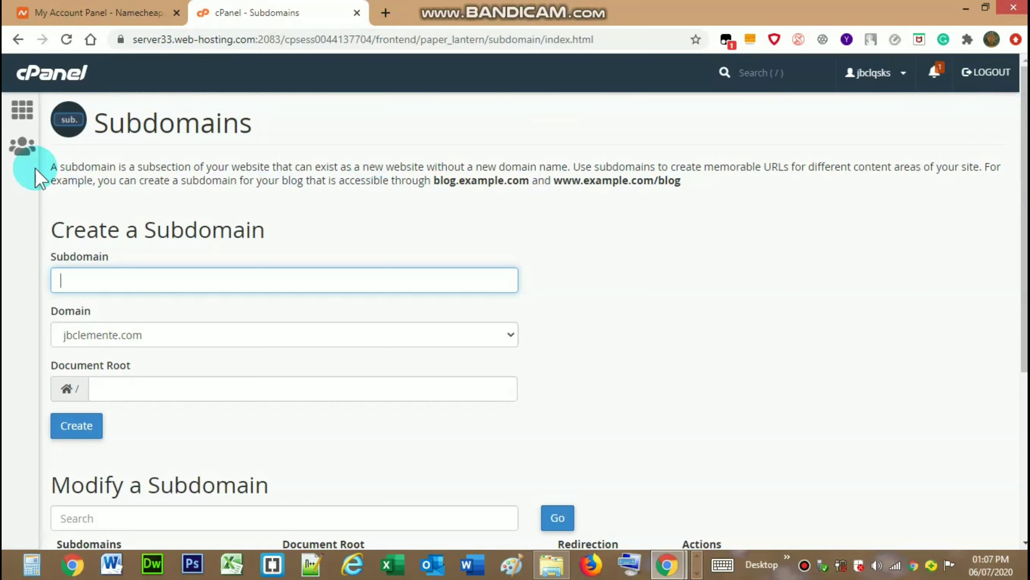
left_click(22, 113)
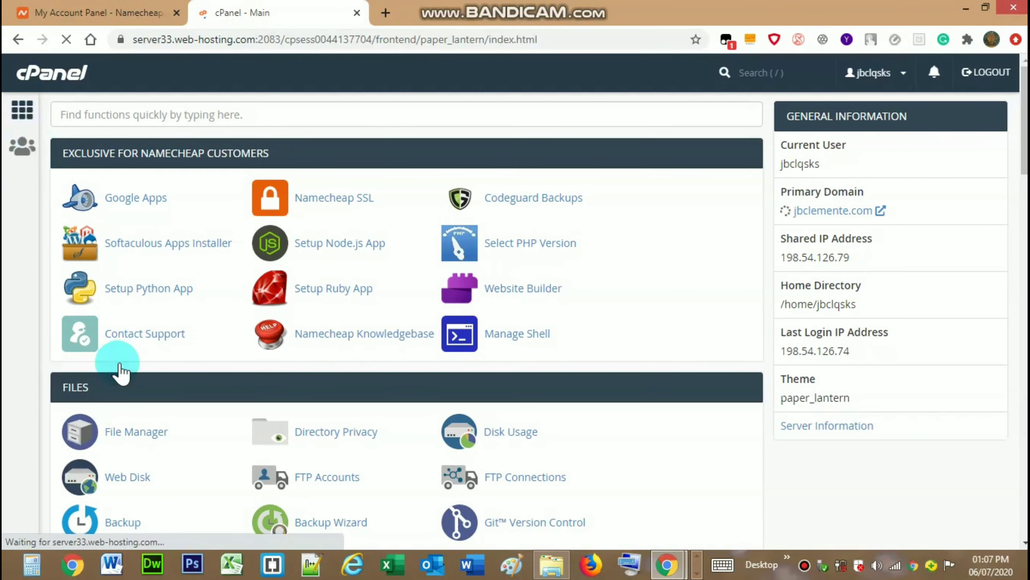
left_click(128, 438)
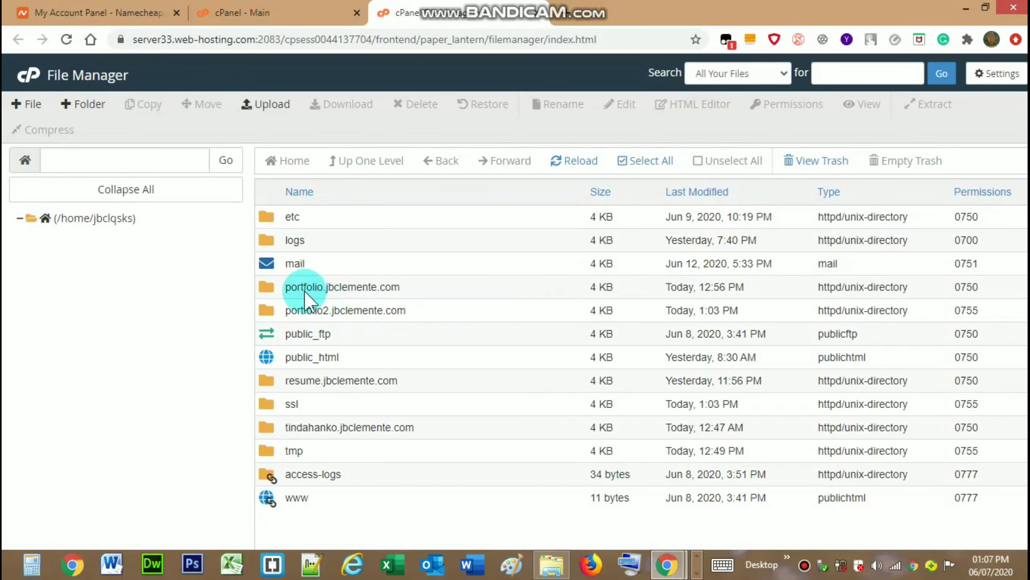
- Upload wordpress.zip from the local wordpress folder into portfolio2.jbclemente.com
double_click(271, 310)
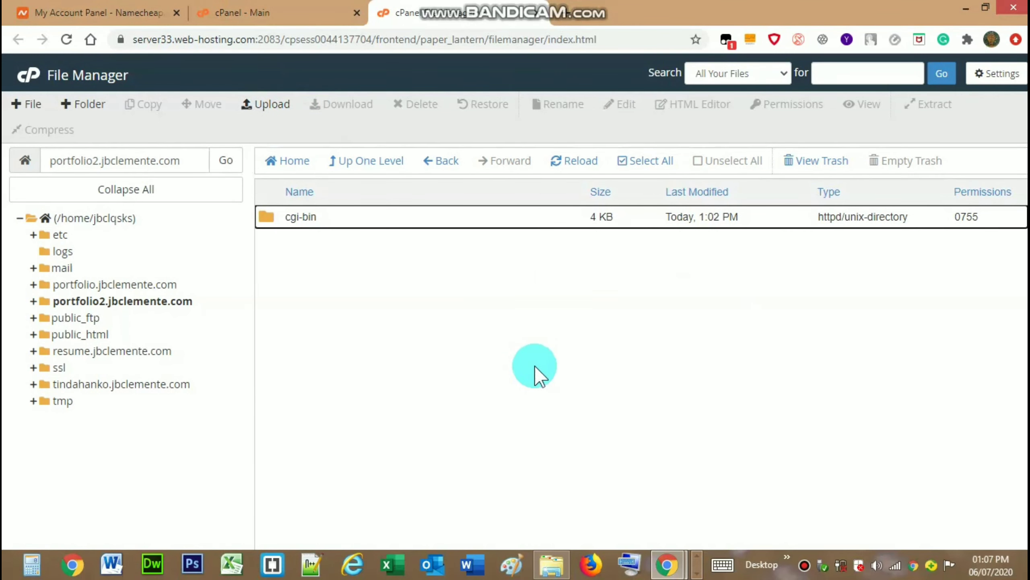
left_click(266, 108)
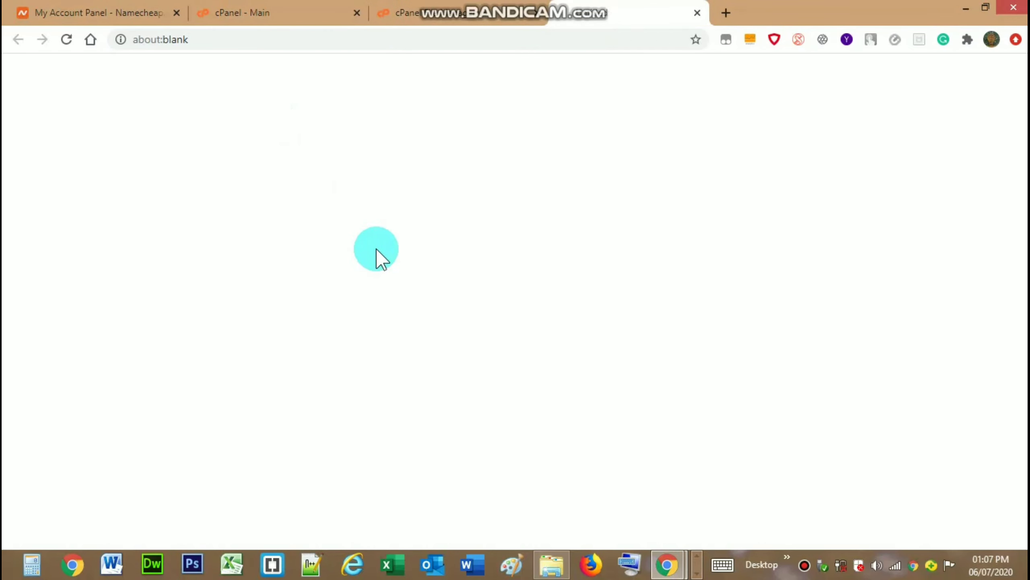
left_click(559, 558)
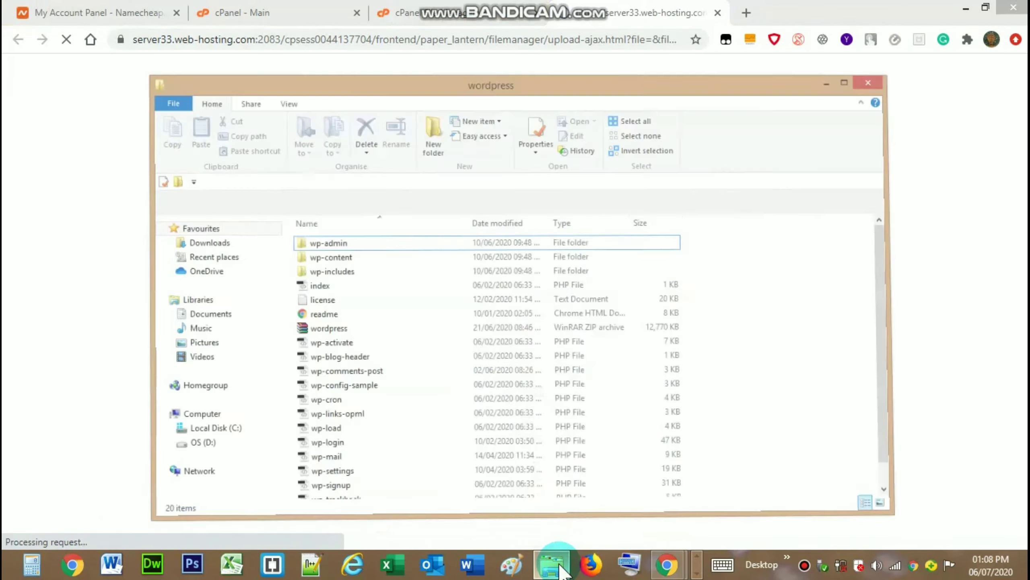
left_click(525, 29)
left_click_drag(525, 29, 865, 39)
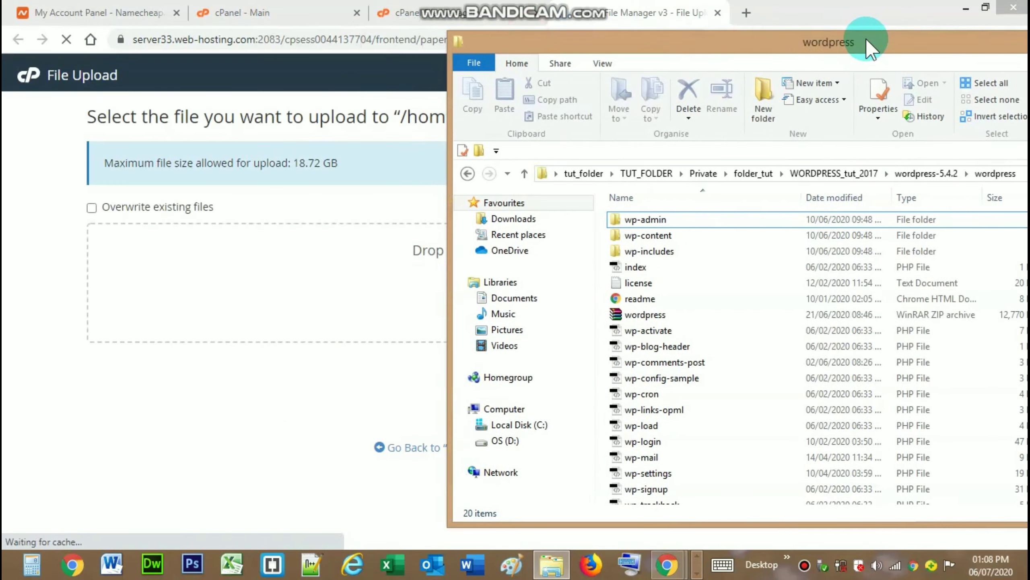
left_click_drag(448, 172, 590, 174)
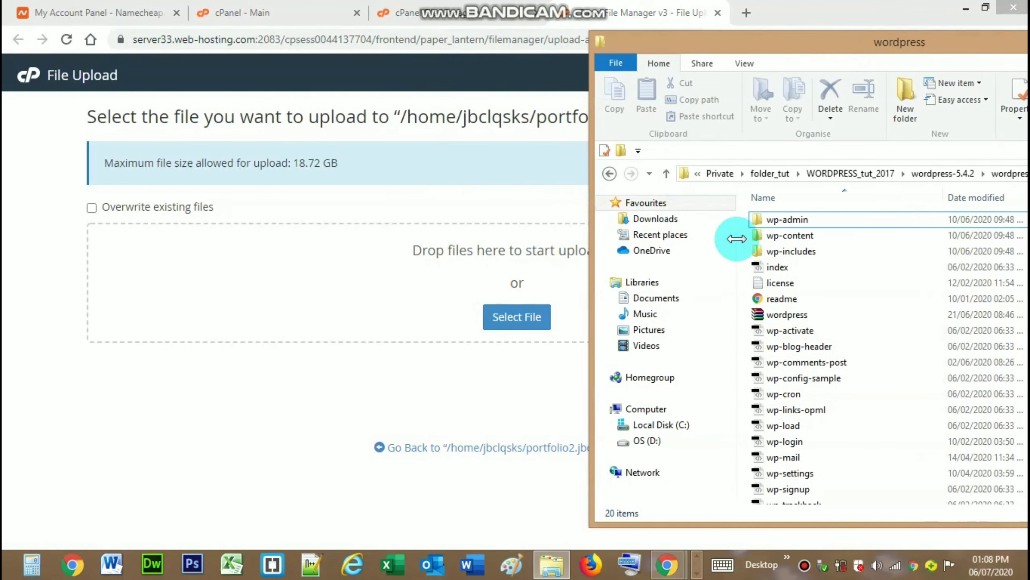
left_click_drag(773, 315, 499, 309)
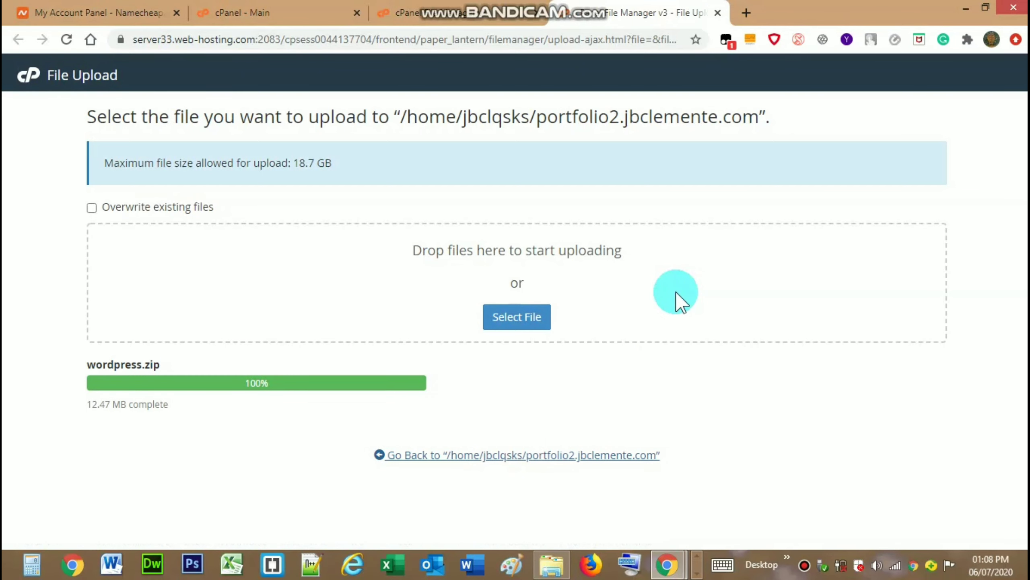
- Extract wordpress.zip into /portfolio2.jbclemente.com
key("ctrl+w")
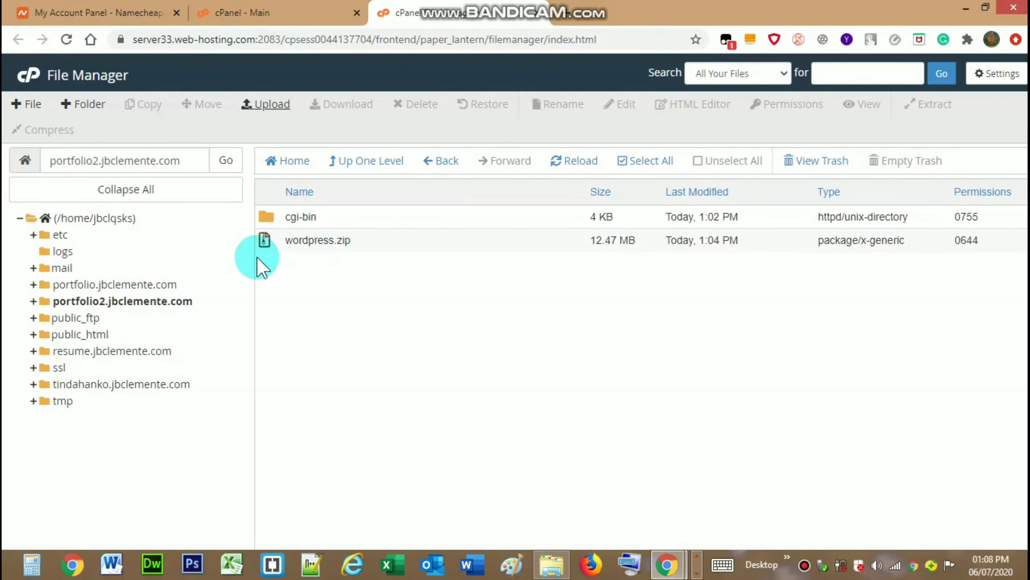
left_click(570, 159)
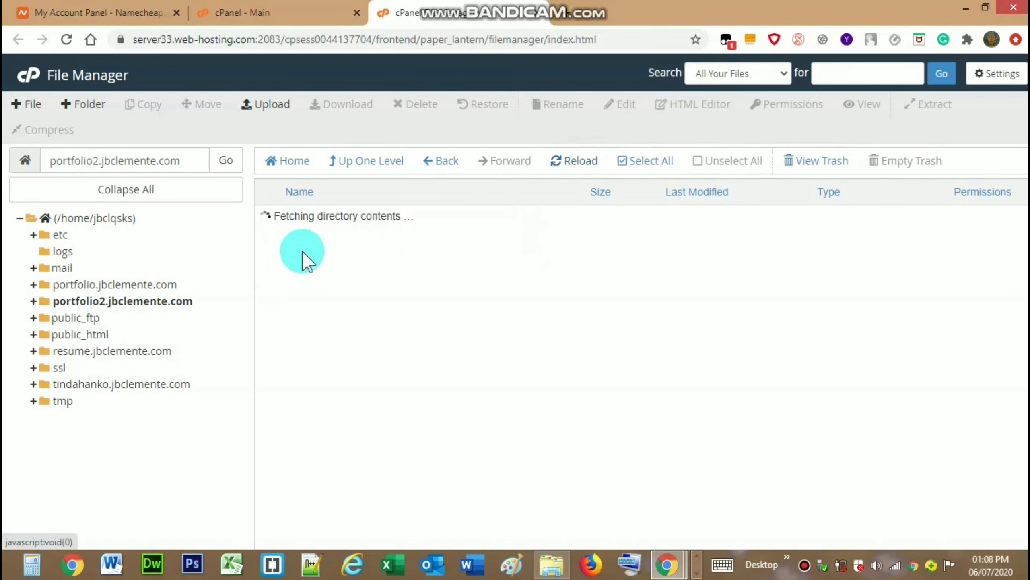
left_click(316, 238)
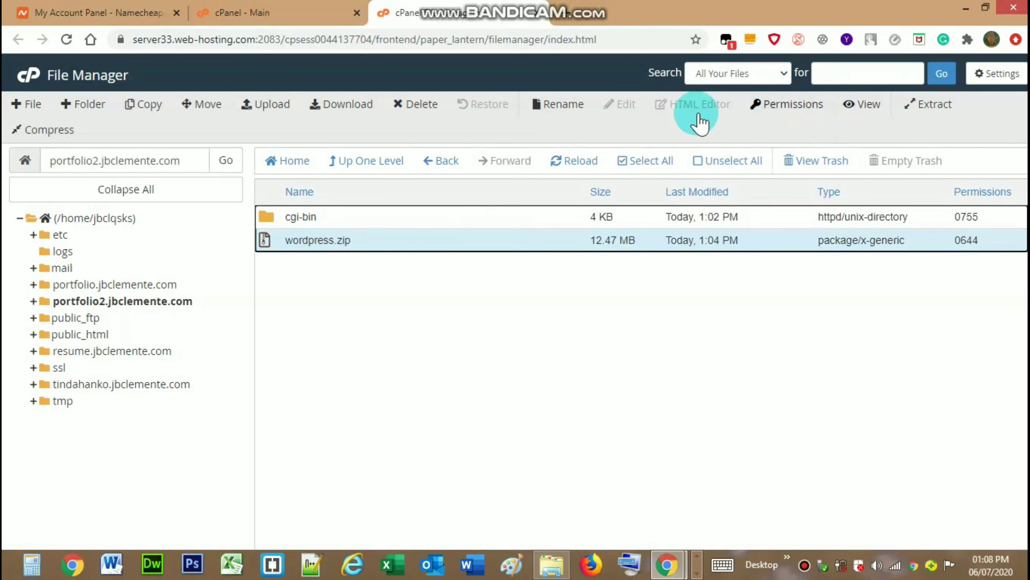
left_click(926, 117)
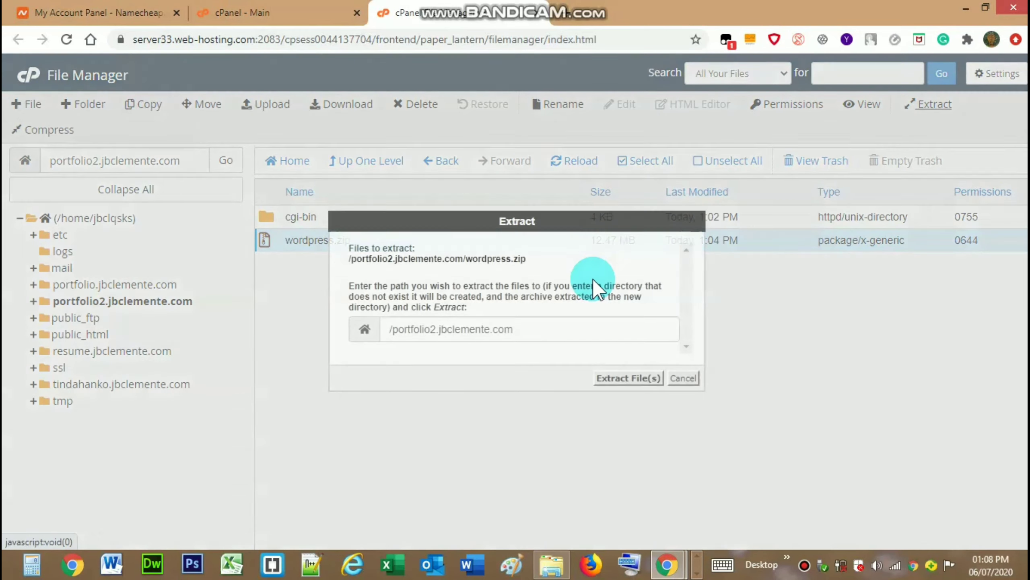
left_click(578, 335)
left_click(604, 378)
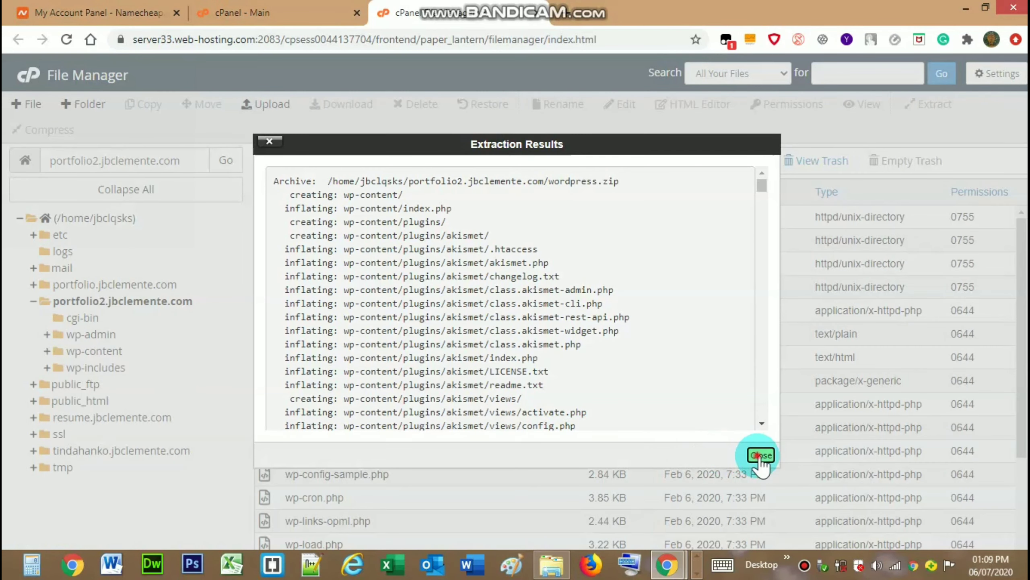
left_click(761, 454)
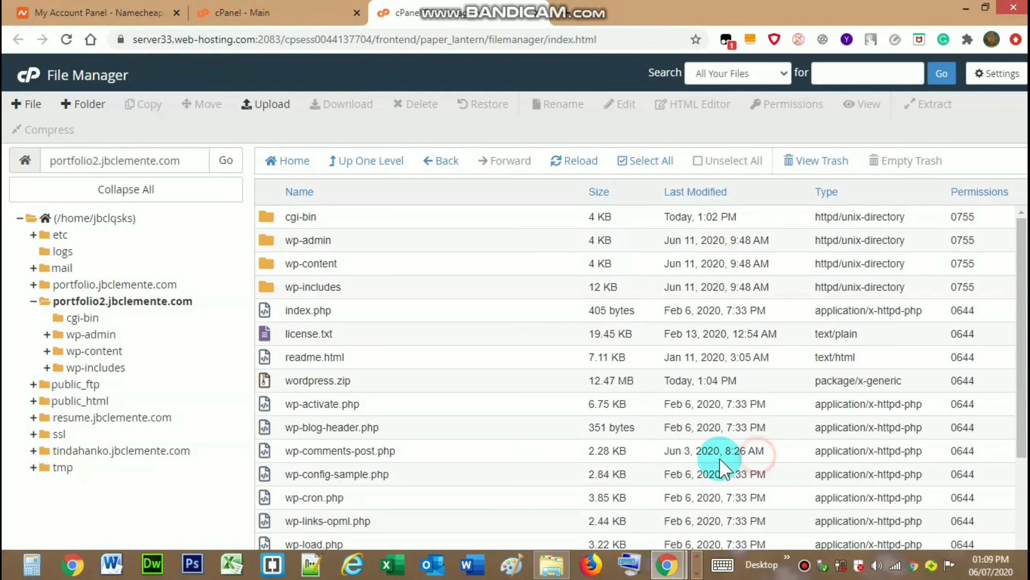
- Permanently delete wordpress.zip, skipping the trash, and return to the cPanel home page
left_click(318, 385)
left_click(401, 92)
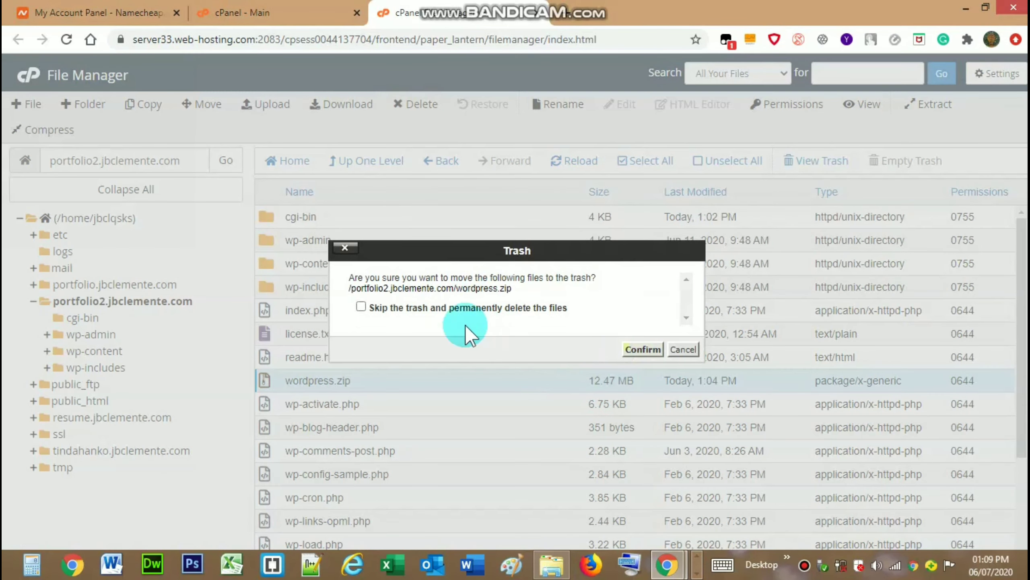
left_click(431, 308)
left_click(641, 349)
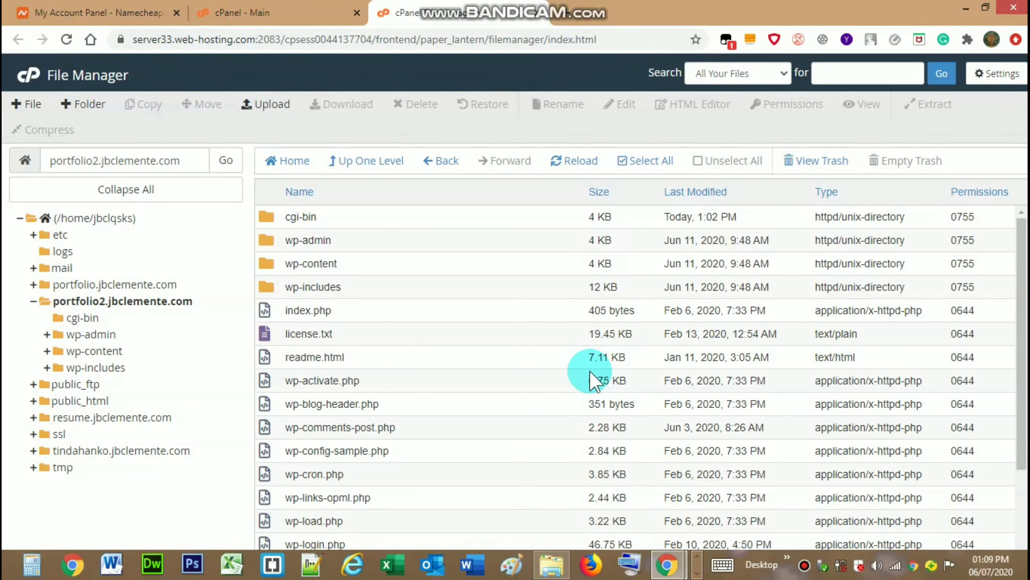
left_click(271, 13)
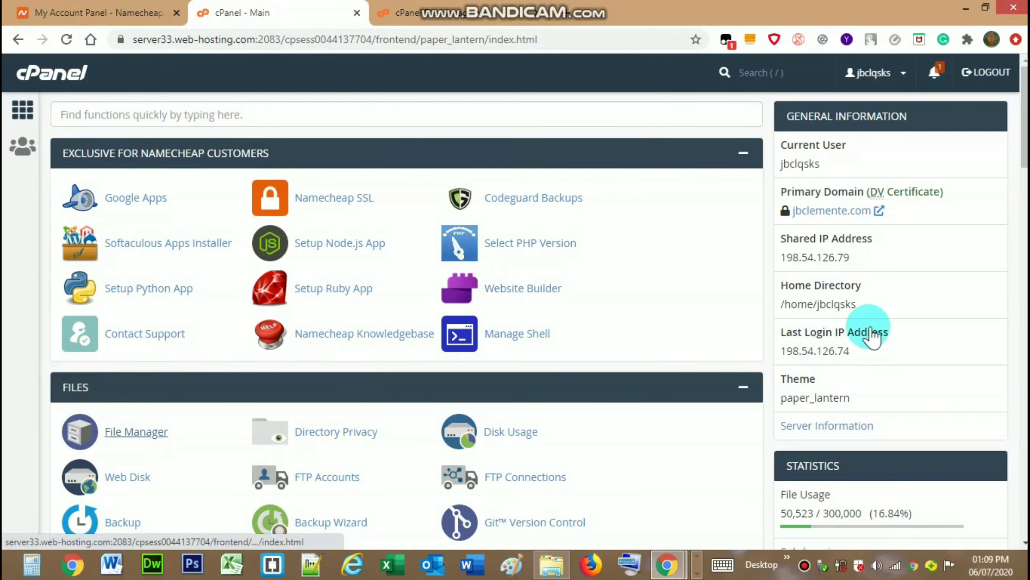
- Open MySQL Databases and copy the database name from the PORTFOLIO2 notes
scroll(404, 325, "down", 2)
scroll(510, 319, "down", 8)
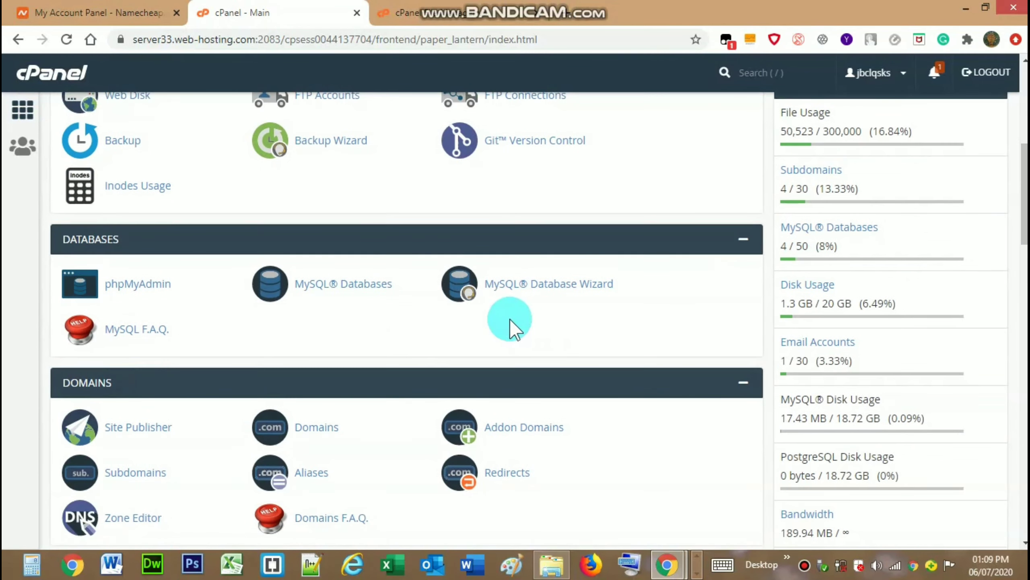
left_click(351, 287)
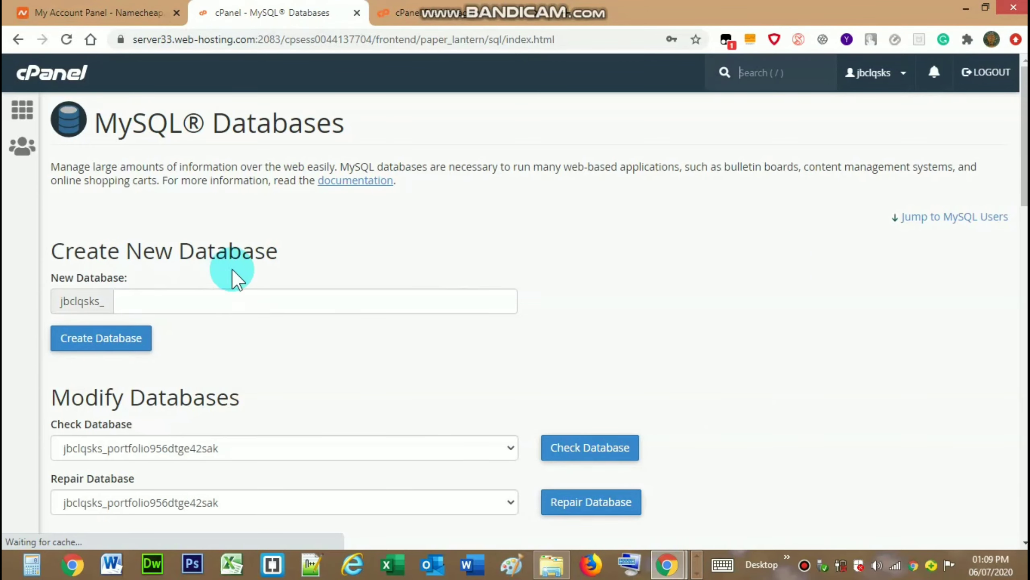
left_click(696, 570)
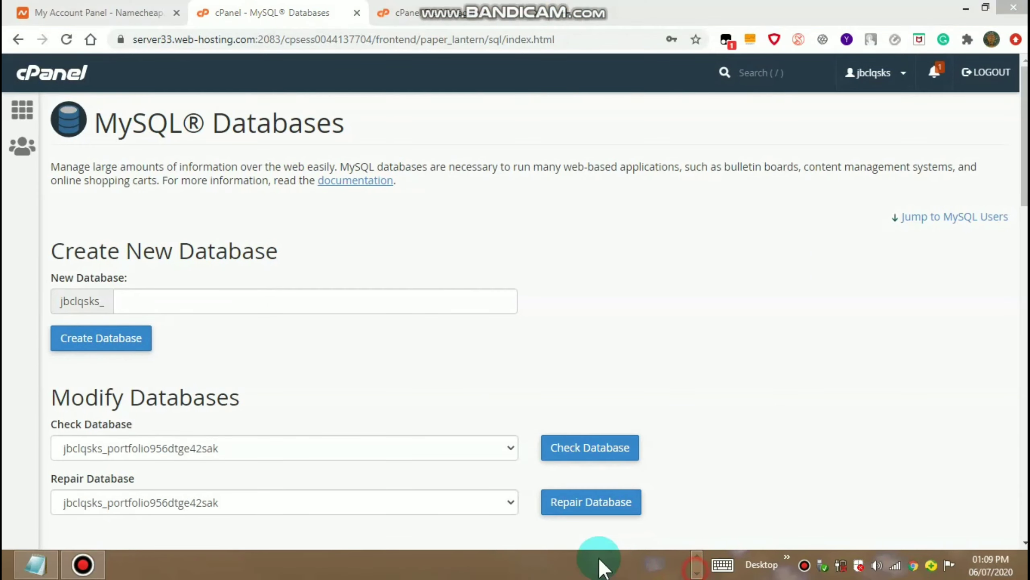
left_click(37, 565)
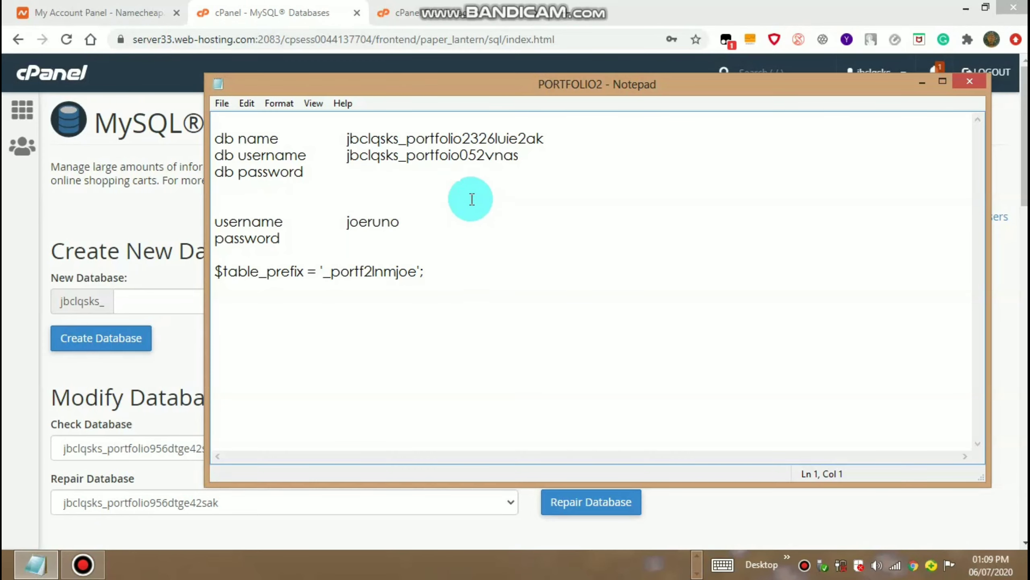
left_click(408, 134)
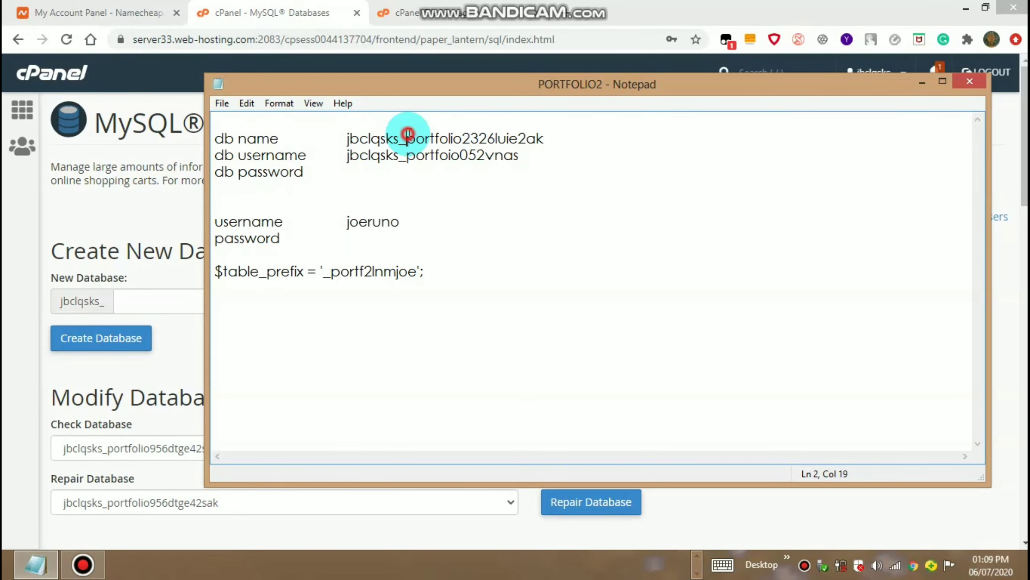
left_click_drag(408, 135, 534, 139)
right_click(534, 140)
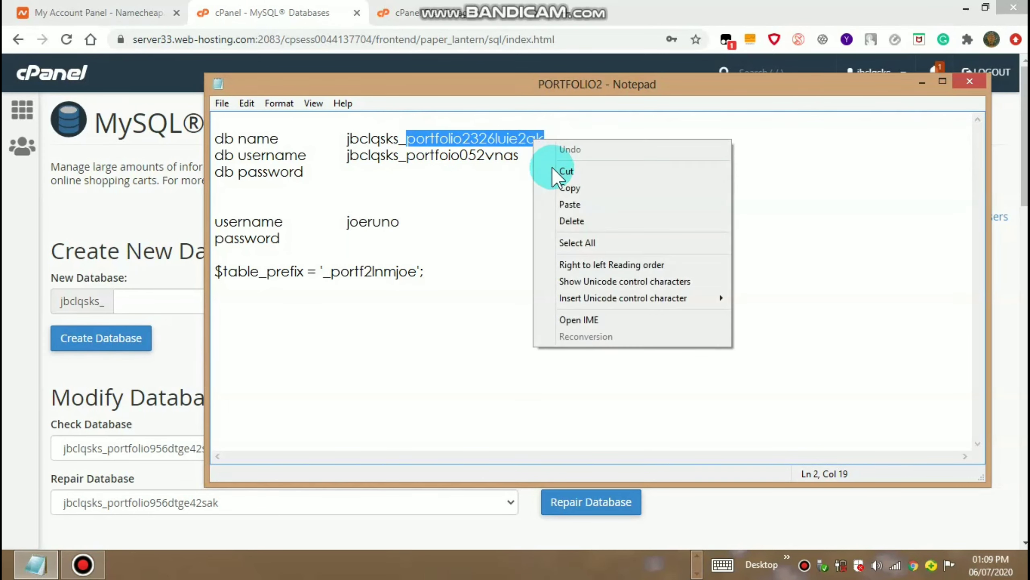
left_click(560, 187)
- Paste the database name into the New Database field
left_click_drag(794, 86, 879, 84)
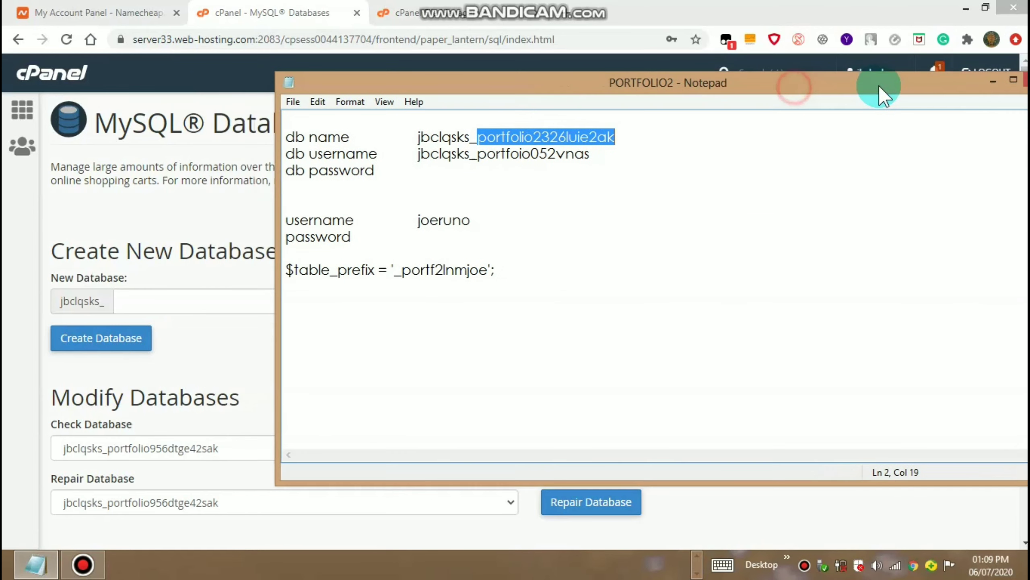
left_click(165, 301)
right_click(171, 298)
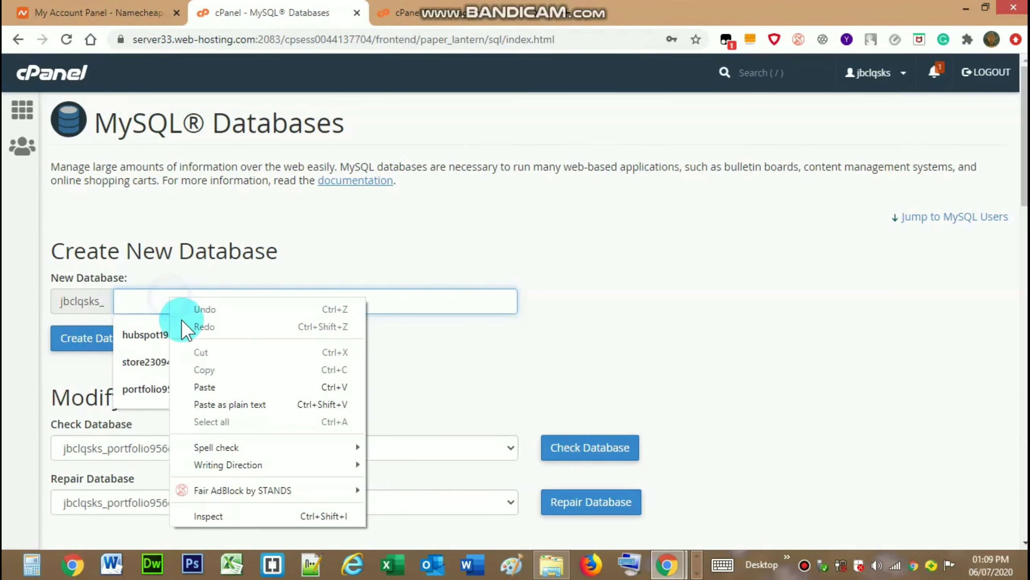
left_click(227, 387)
left_click(60, 343)
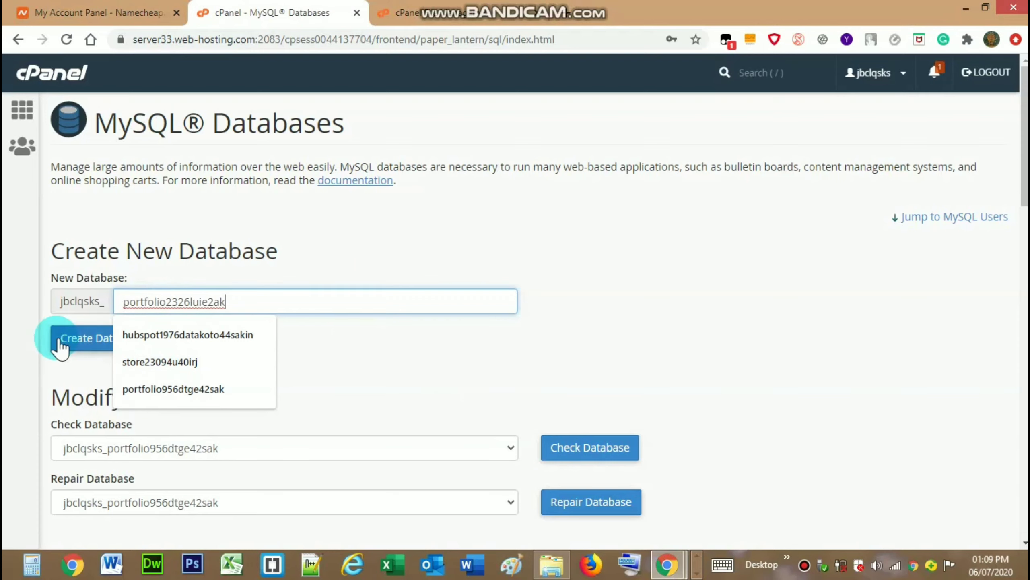
left_click(346, 323)
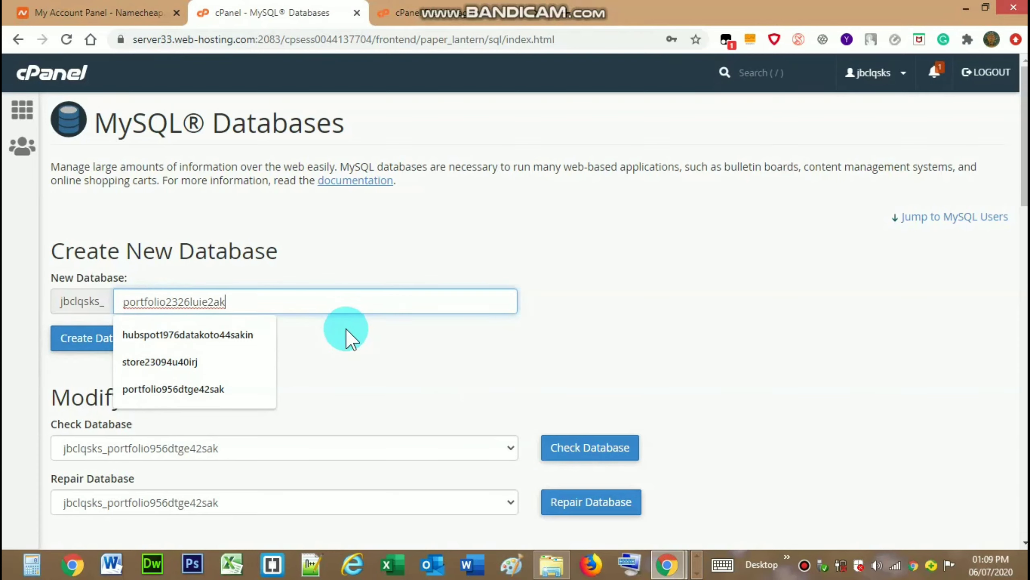
left_click(347, 329)
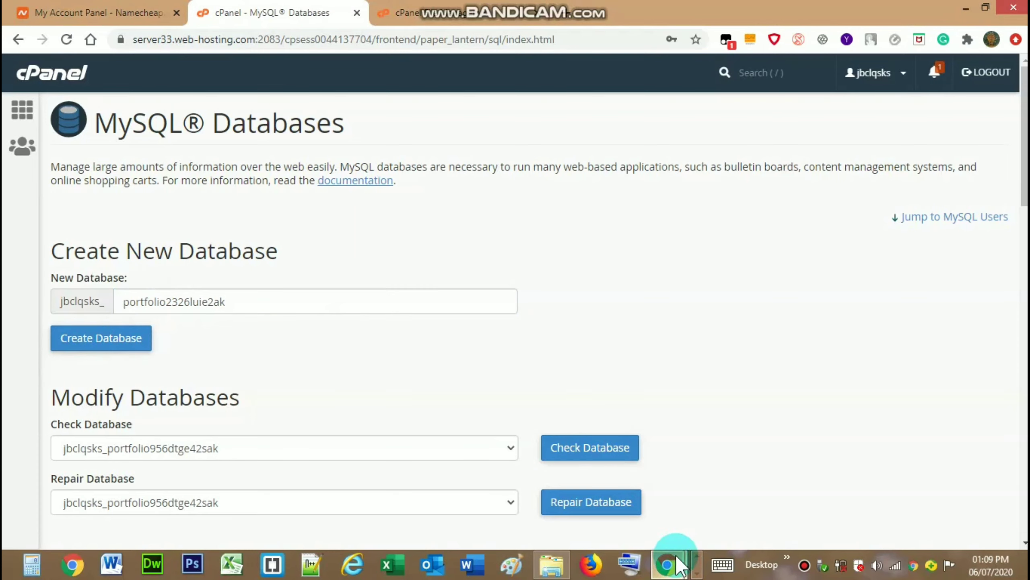
- Recopy the name, create database portfolio2326luie2ak, and go back to Current Databases
key("alt+Tab")
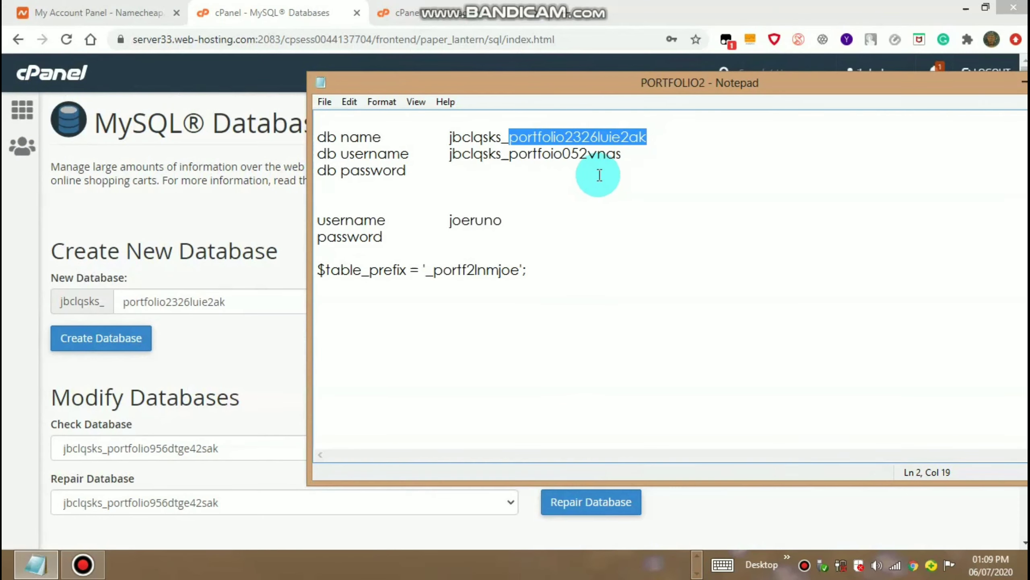
right_click(601, 137)
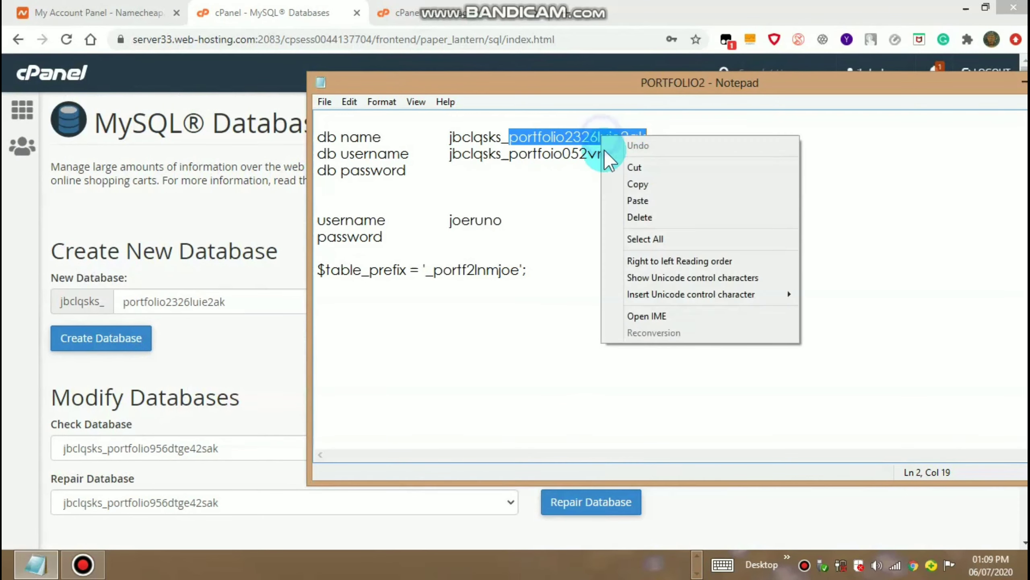
left_click(618, 184)
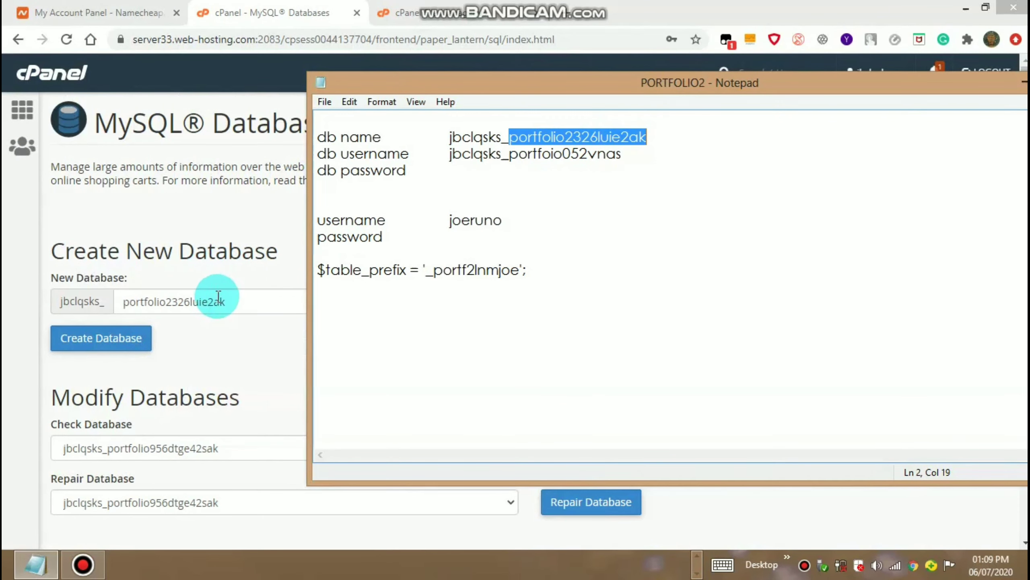
left_click(246, 301)
left_click(109, 343)
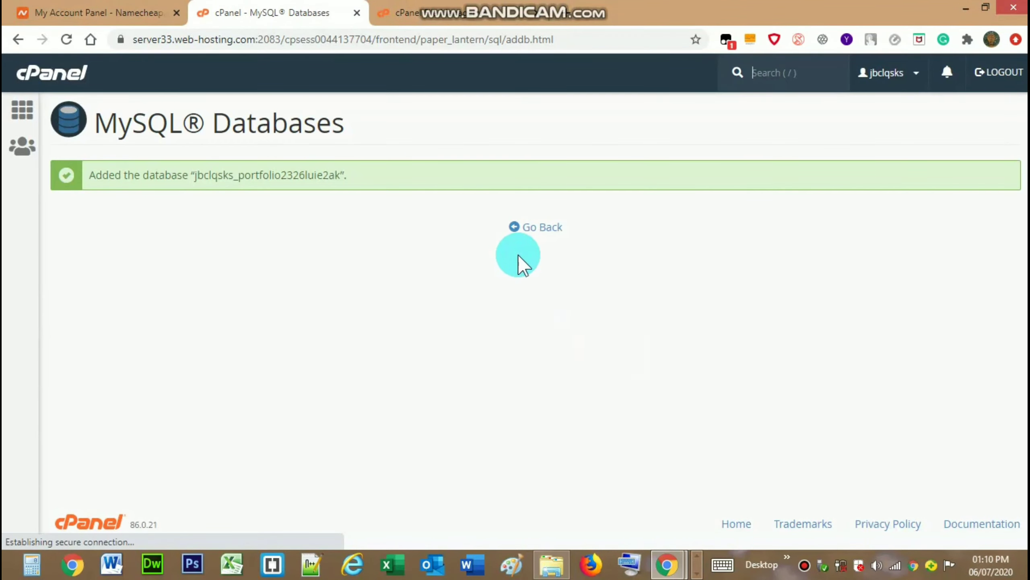
left_click(542, 227)
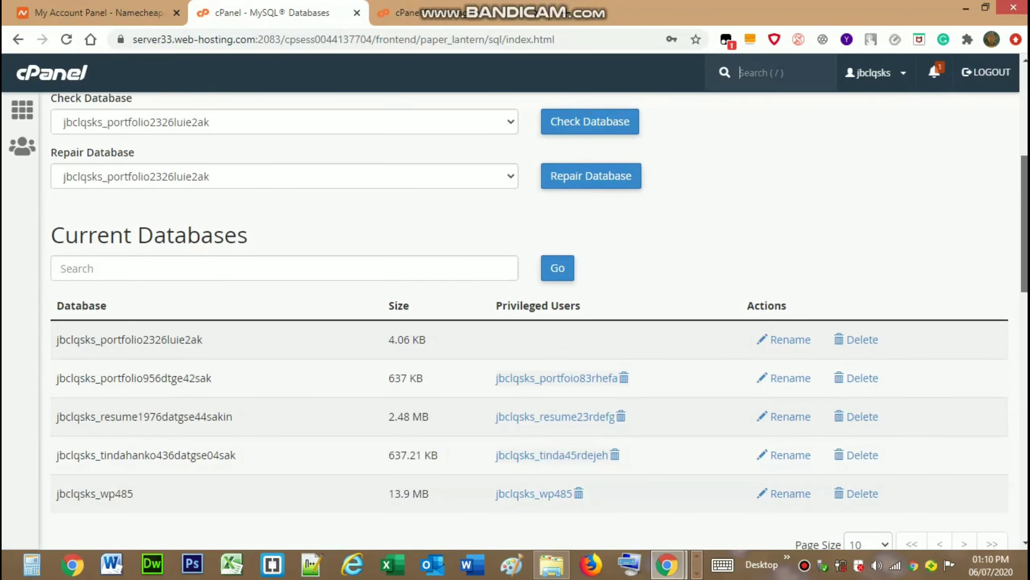
- Enter portfoio052vnas, copied from the notes, as the new MySQL username
scroll(1020, 291, "down", 10)
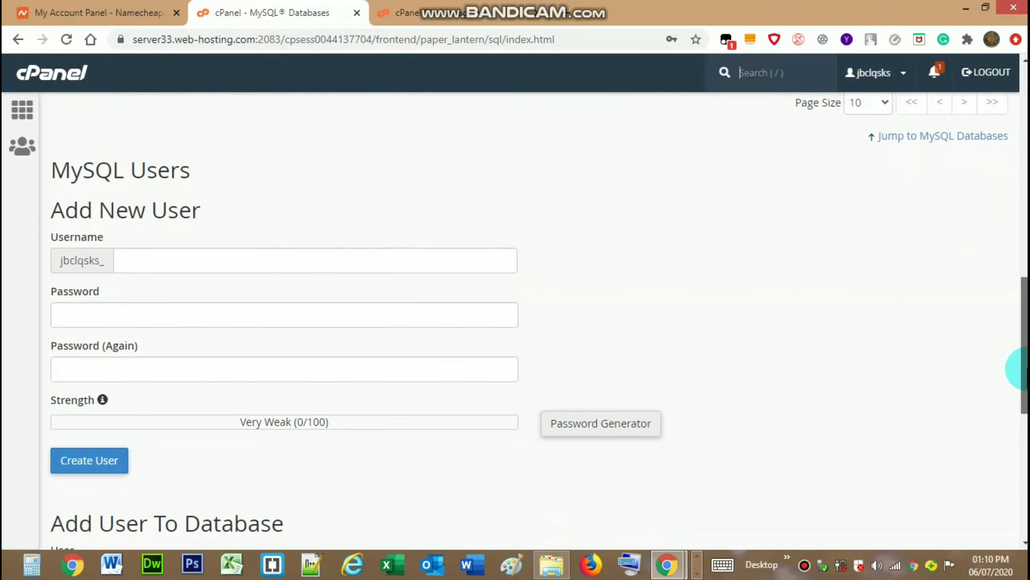
key("alt+Tab")
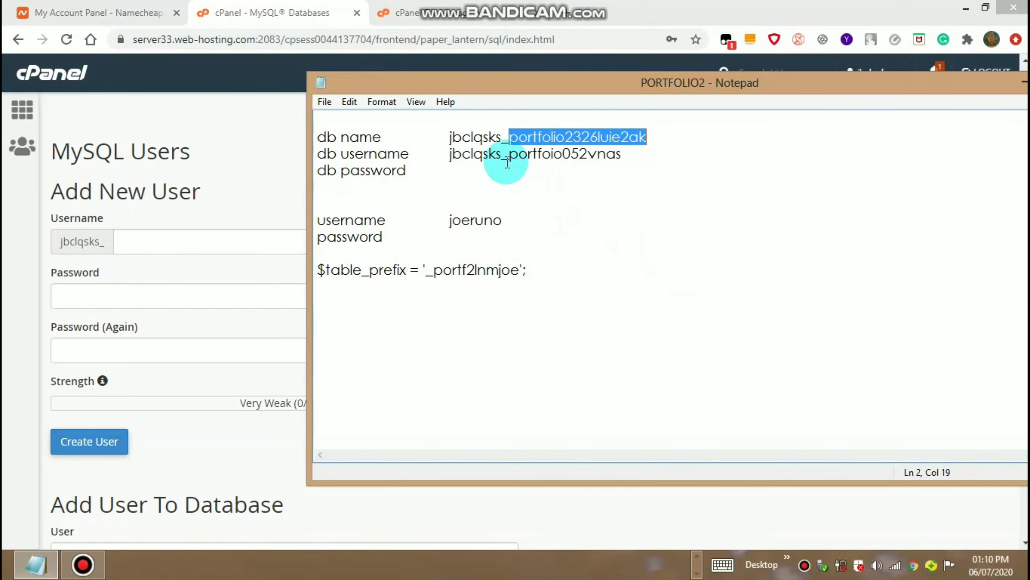
mouse_move(509, 160)
left_mouse_down()
mouse_move(624, 156)
mouse_move(516, 158)
left_mouse_up()
double_click(612, 159)
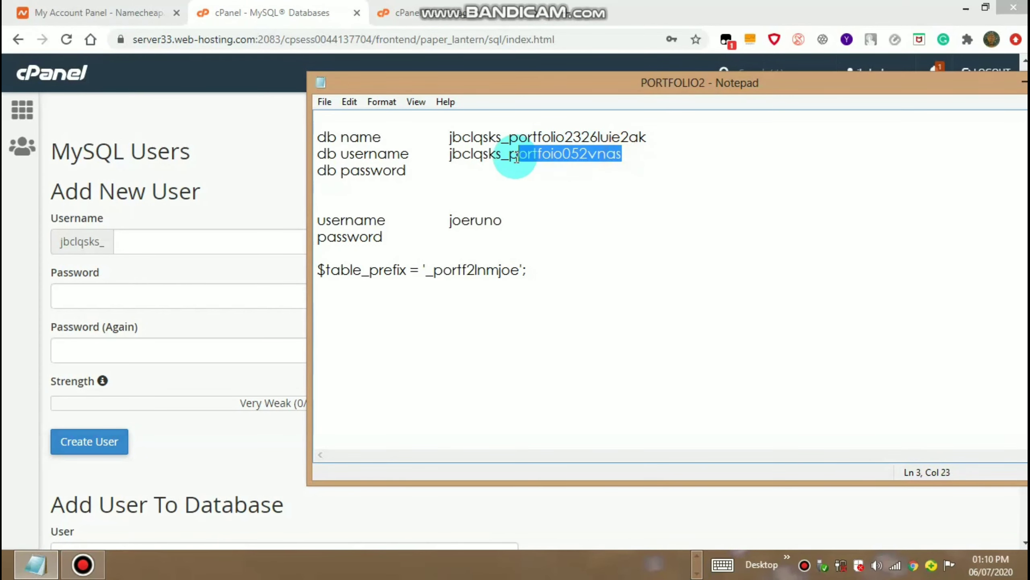
right_click(514, 156)
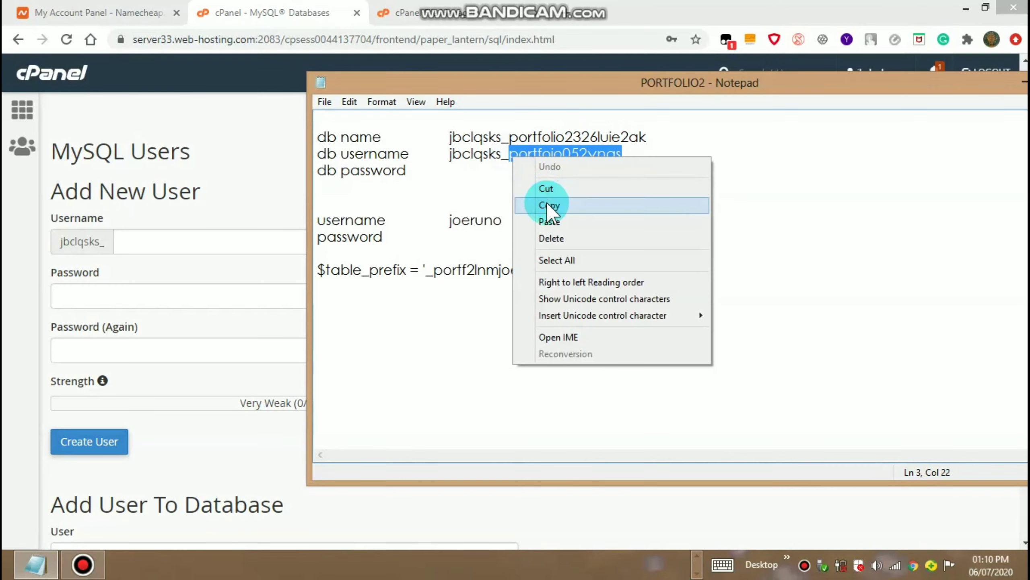
left_click(548, 204)
left_click(273, 196)
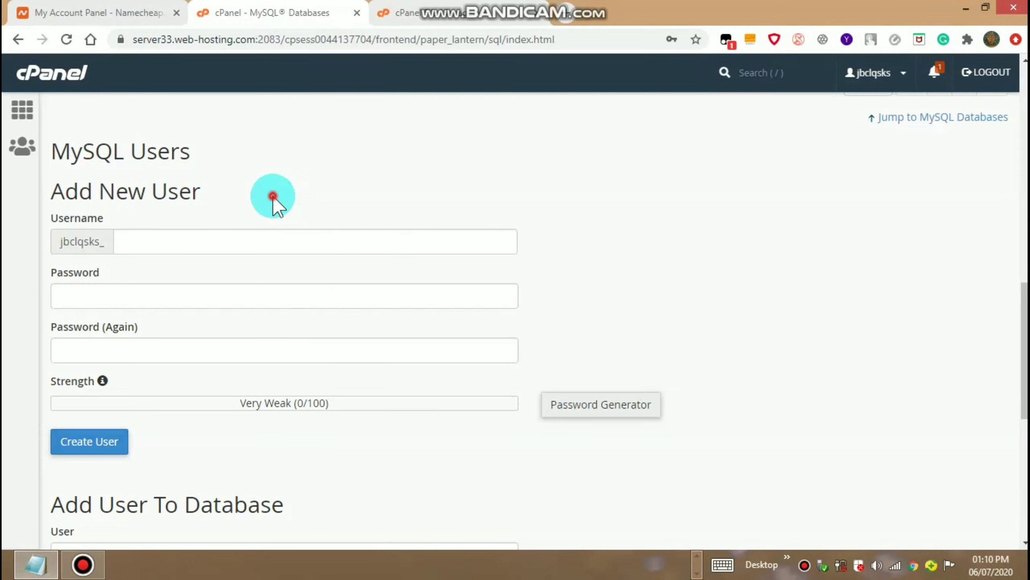
left_click(237, 244)
right_click(238, 244)
left_click(287, 330)
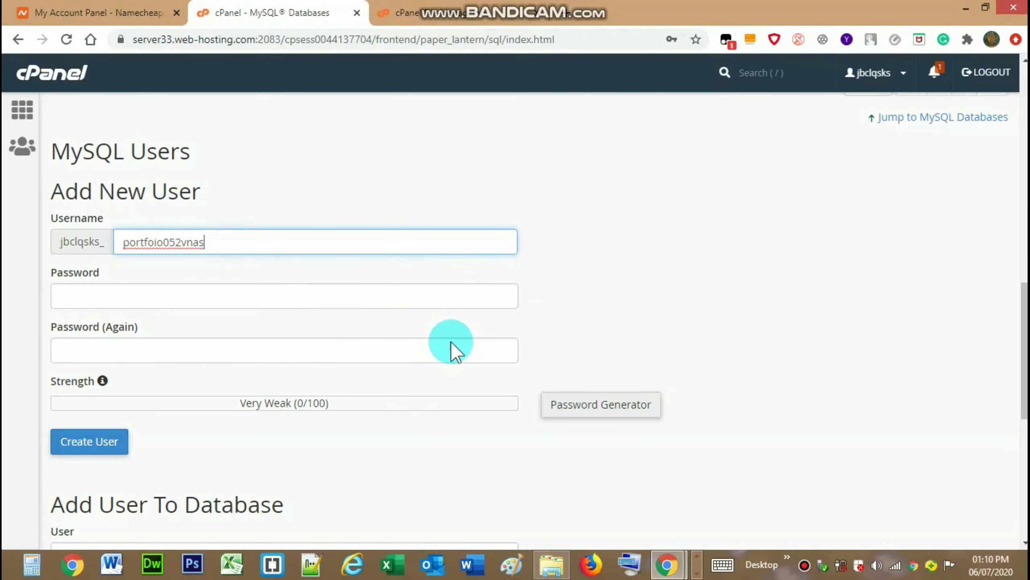
- Generate a very strong password, copy it, and fill both password fields
left_click(600, 416)
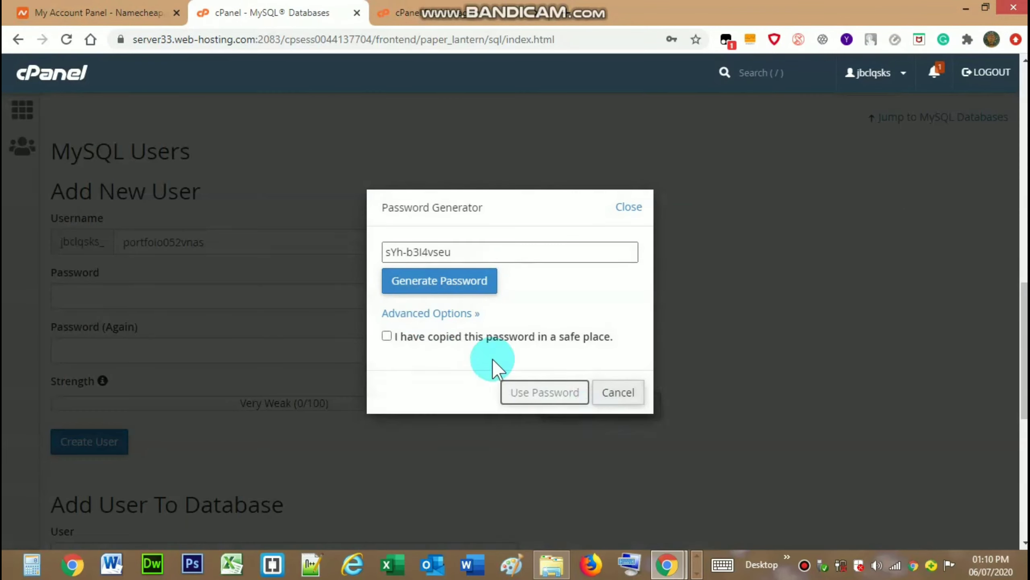
left_click(424, 287)
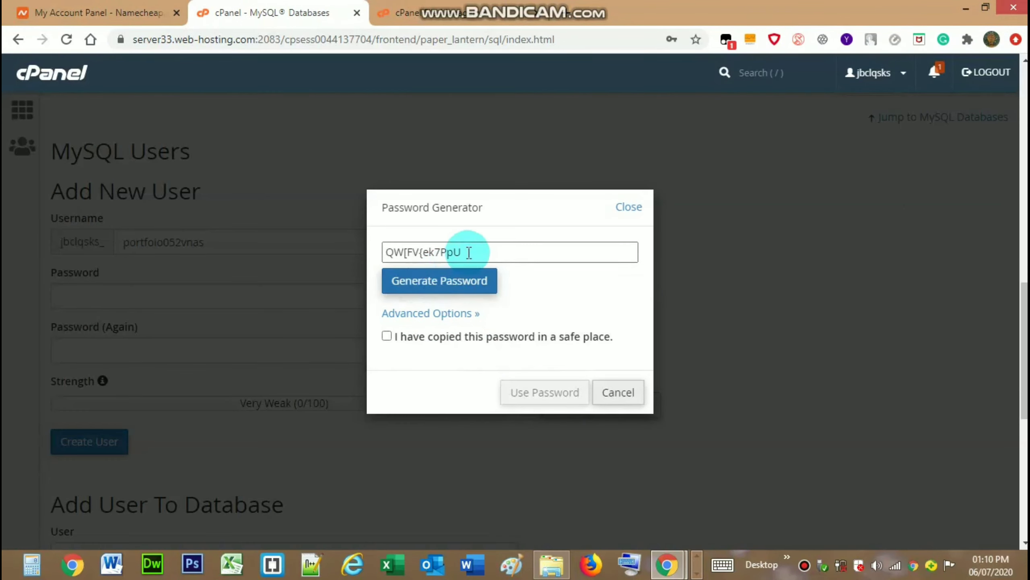
left_click_drag(471, 253, 387, 252)
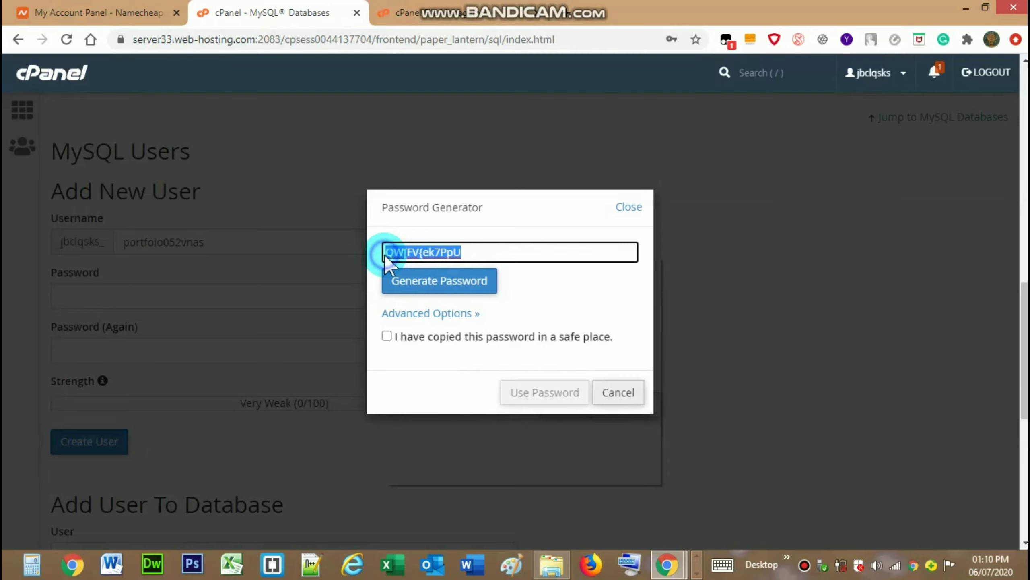
right_click(384, 254)
left_click(426, 287)
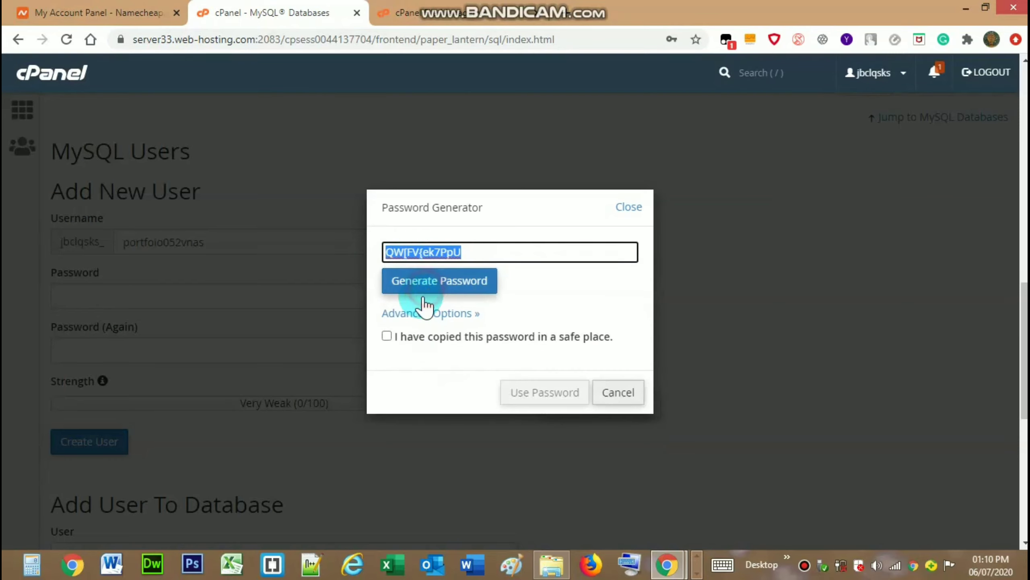
left_click(386, 336)
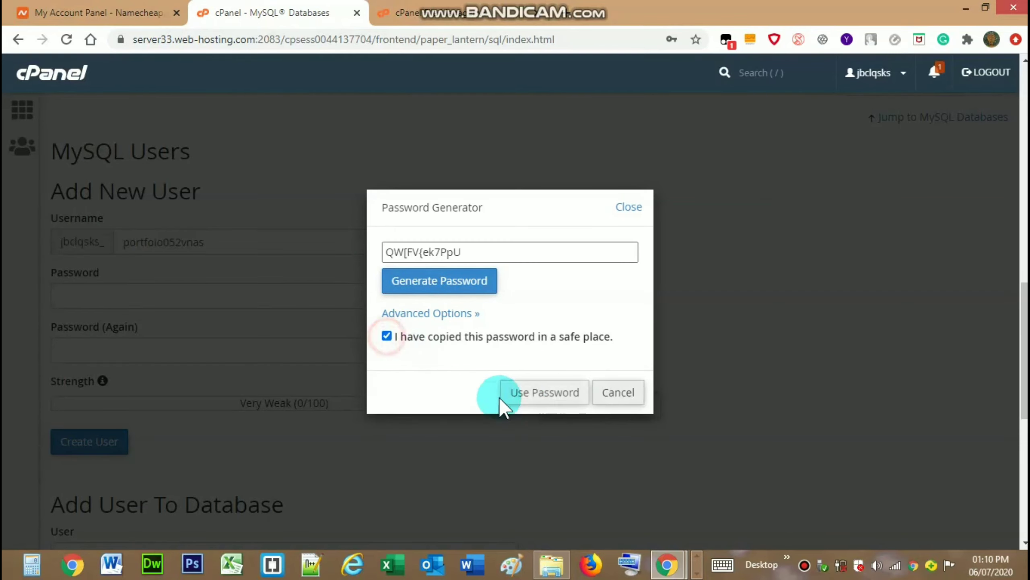
left_click(542, 400)
- Save the generated password on the notes' db password line and create the user
key("alt+Tab")
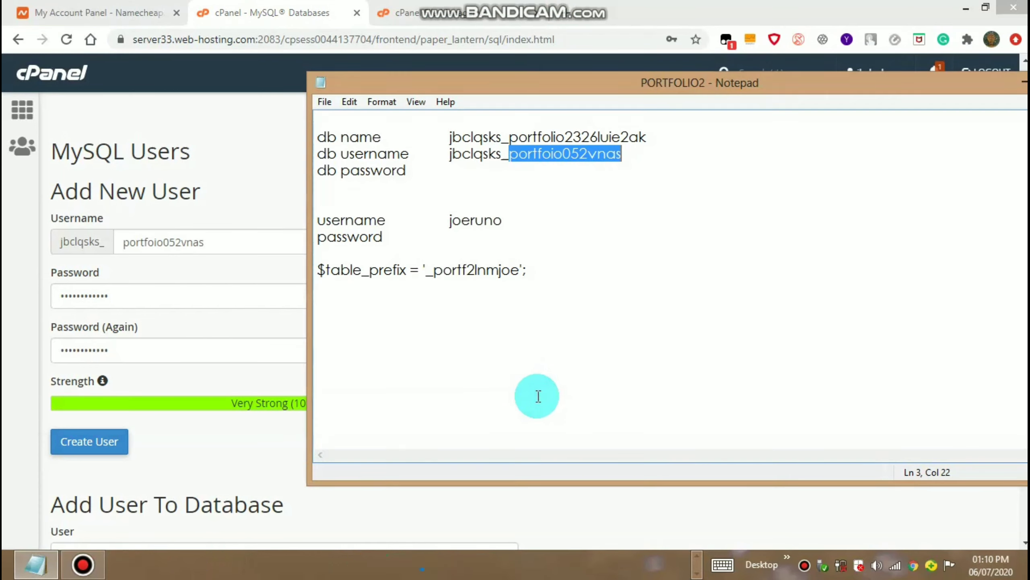
right_click(478, 174)
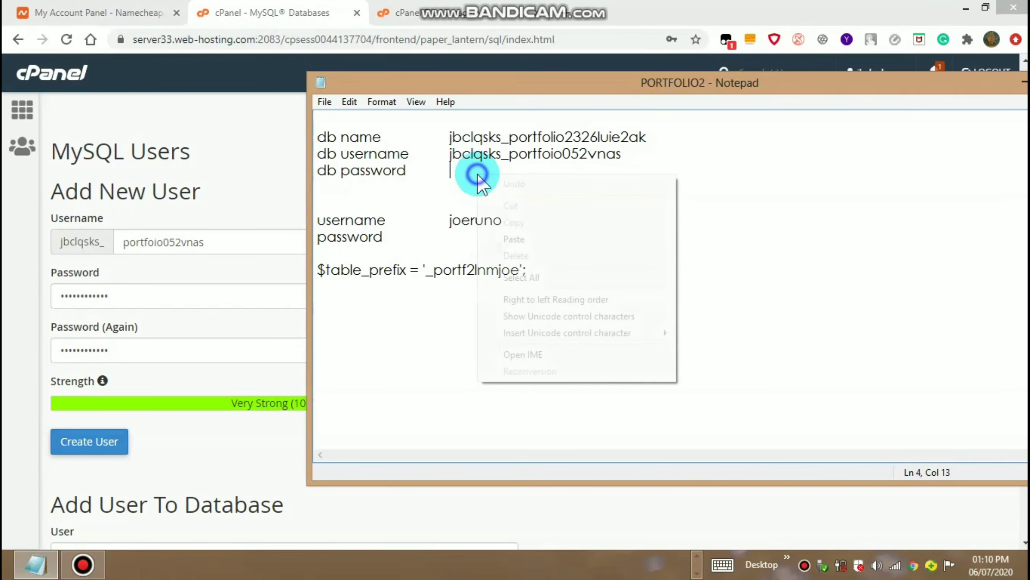
left_click(521, 233)
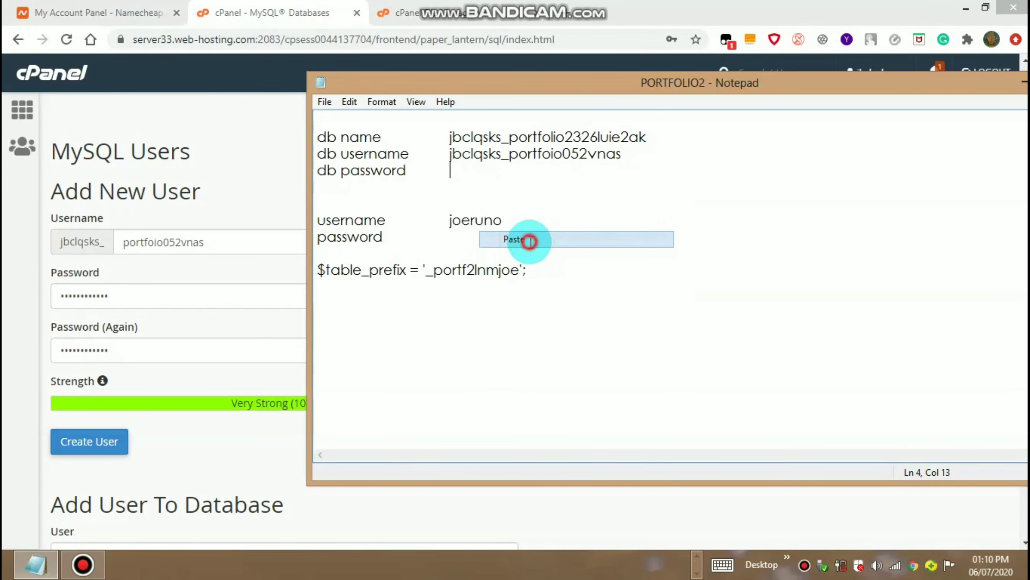
left_click(262, 198)
left_click(106, 445)
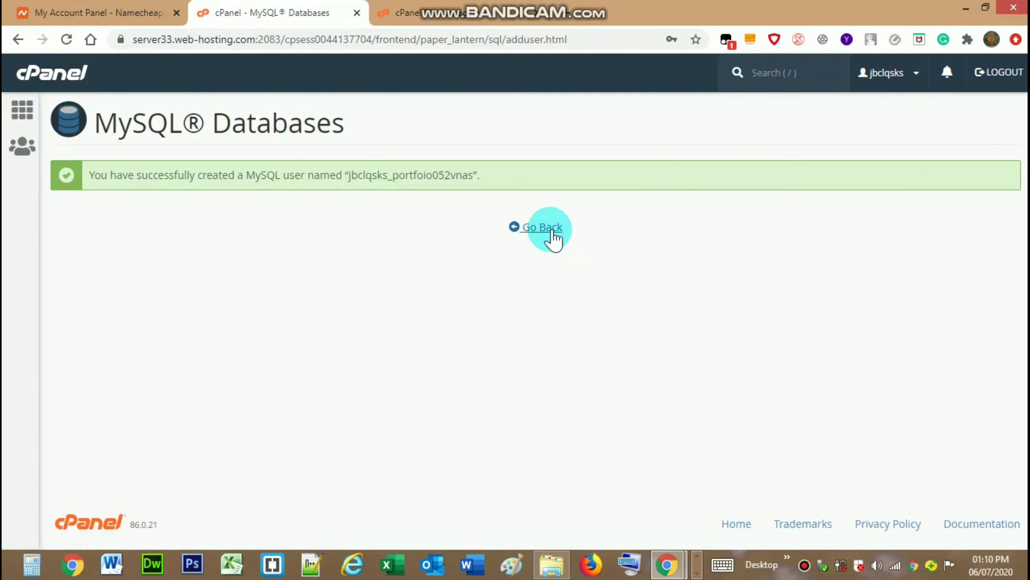
- Add the new MySQL user to the portfolio2326luie2ak database
left_click(552, 233)
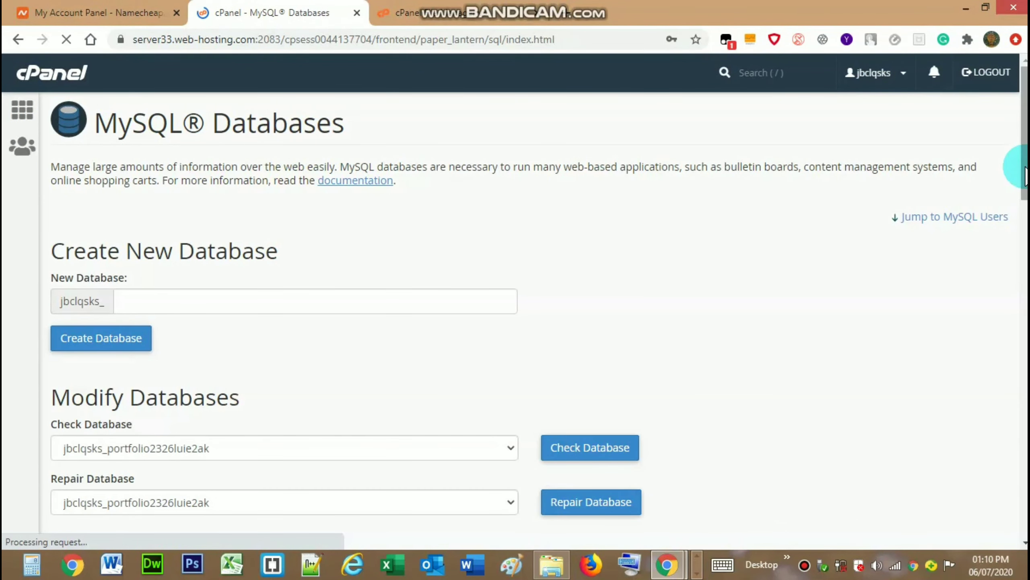
left_click_drag(1024, 171, 1024, 479)
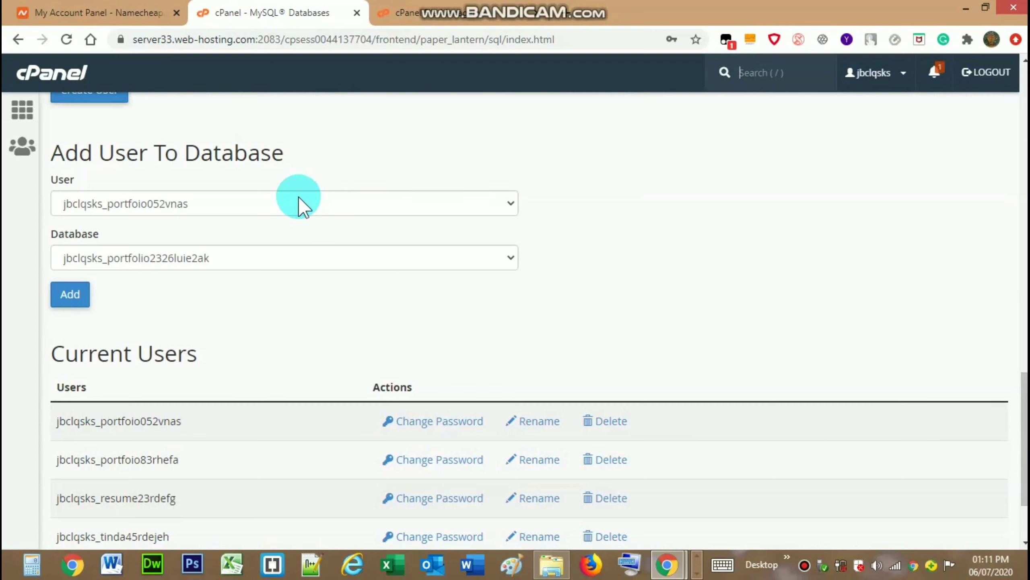
key("alt+Tab")
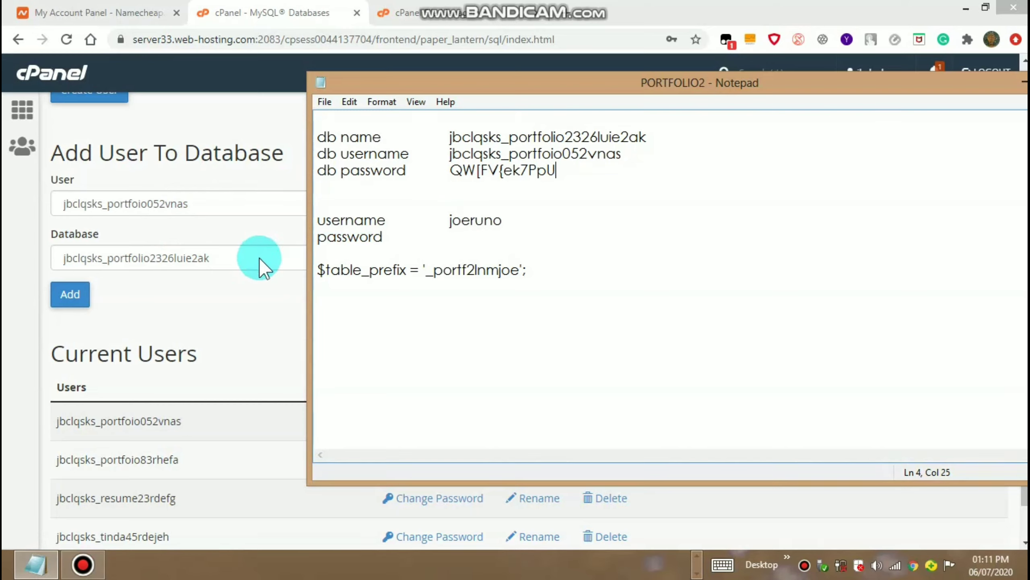
left_click(223, 288)
left_click(78, 293)
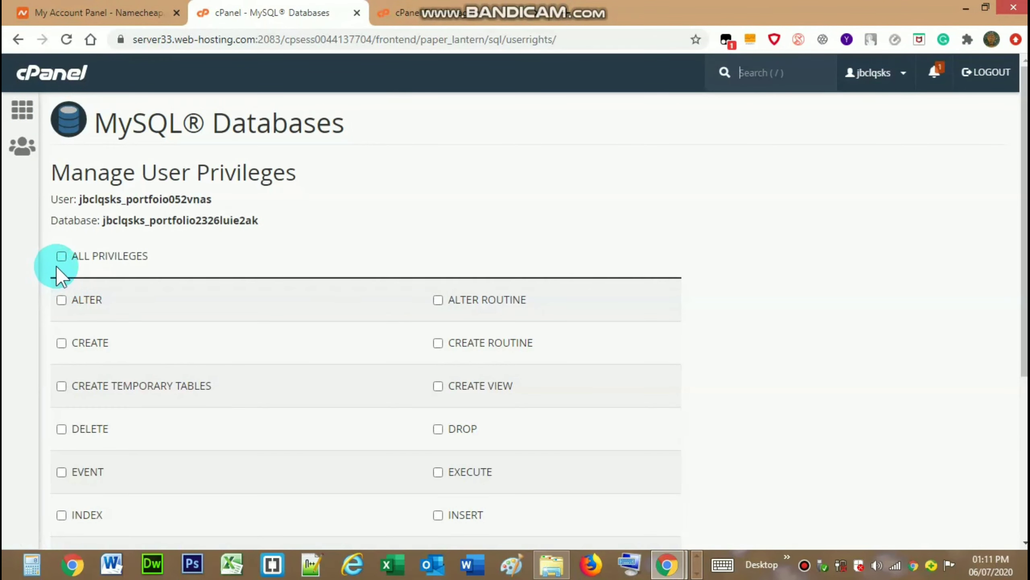
- Grant the user ALL PRIVILEGES, save the changes, and return to File Manager
left_click(61, 256)
left_click_drag(1020, 146, 989, 325)
left_click(85, 440)
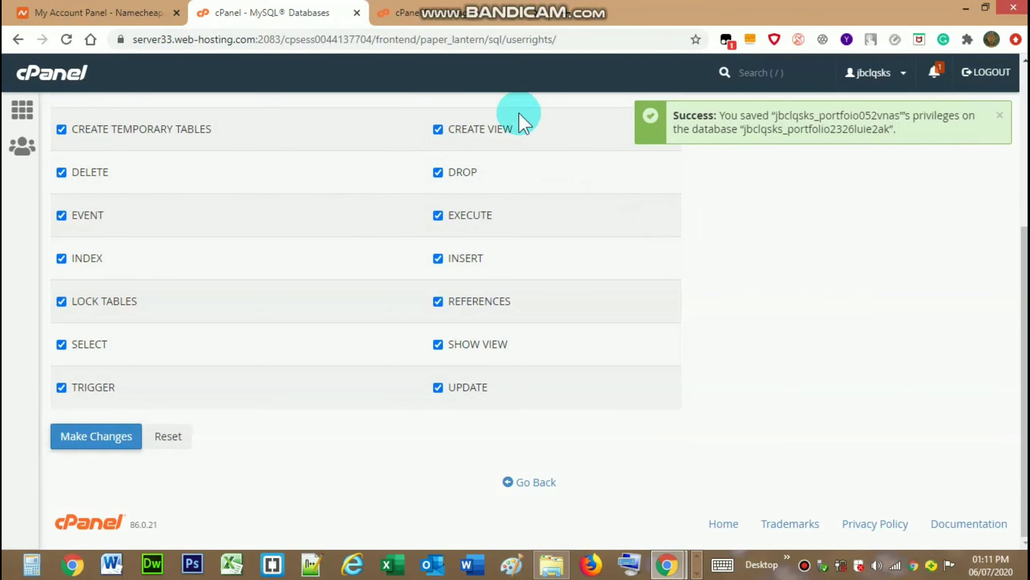
left_click(475, 17)
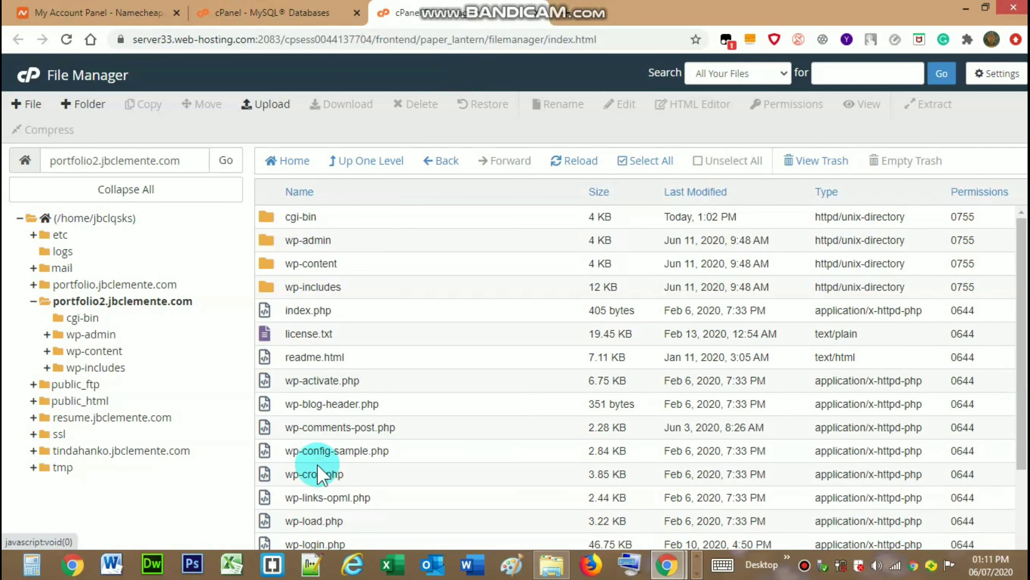
- Open wp-config-sample.php from the portfolio2 folder in cPanel's code editor
left_click(323, 451)
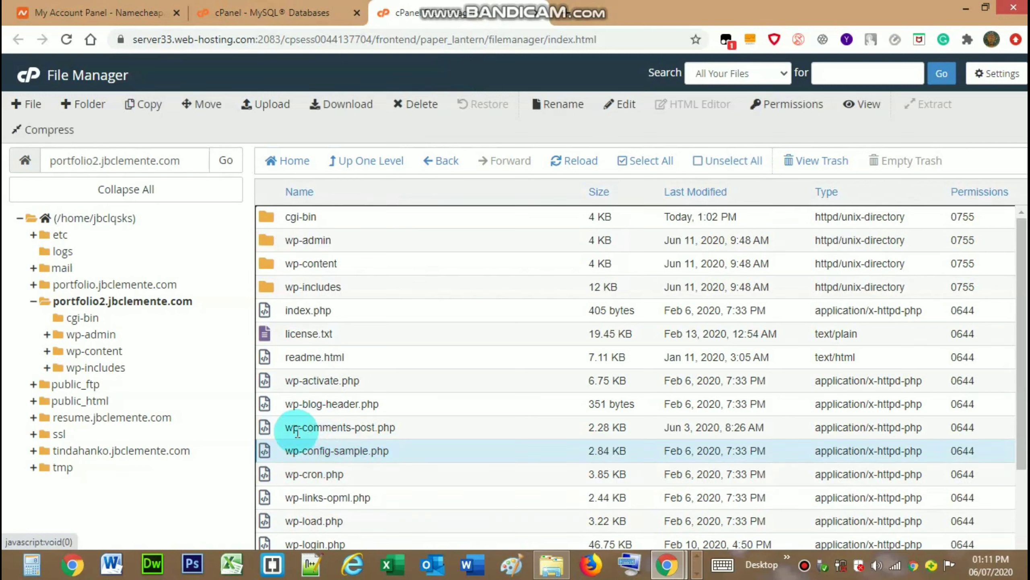
right_click(351, 454)
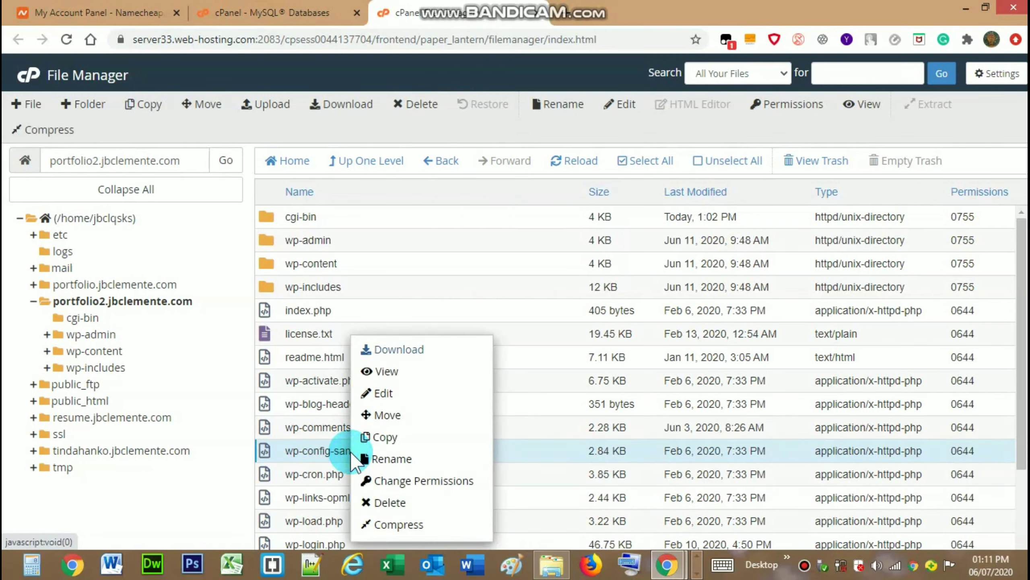
left_click(385, 395)
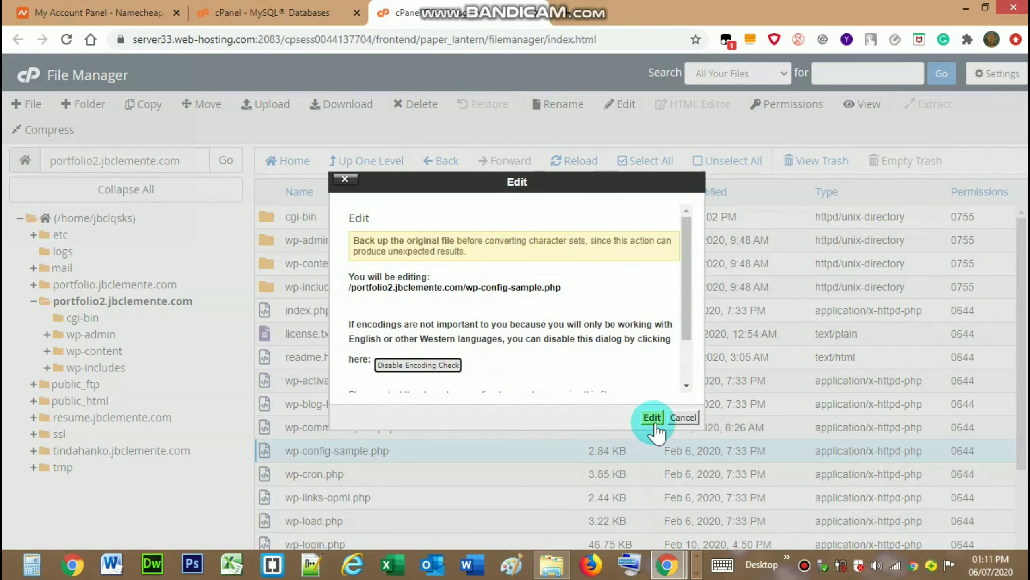
left_click(653, 418)
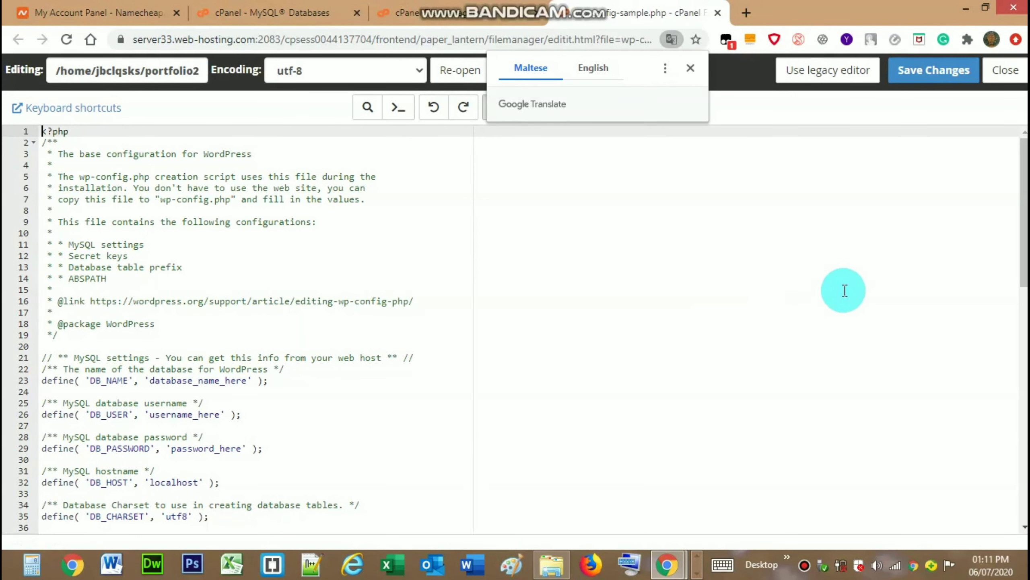
- Replace database_name_here on line 23 with the database name from the notes
left_click_drag(1025, 184, 1027, 212)
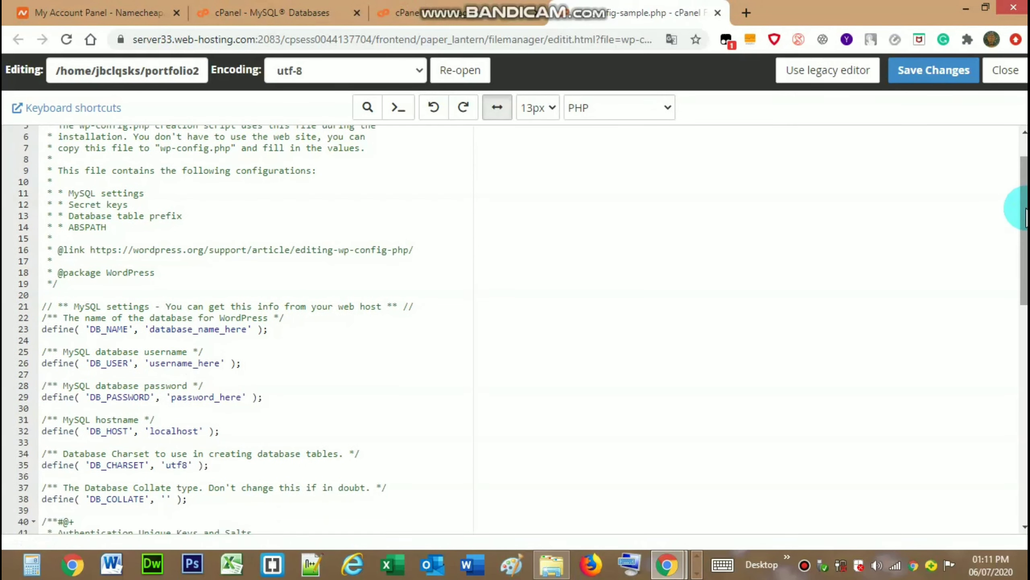
key("alt+Tab")
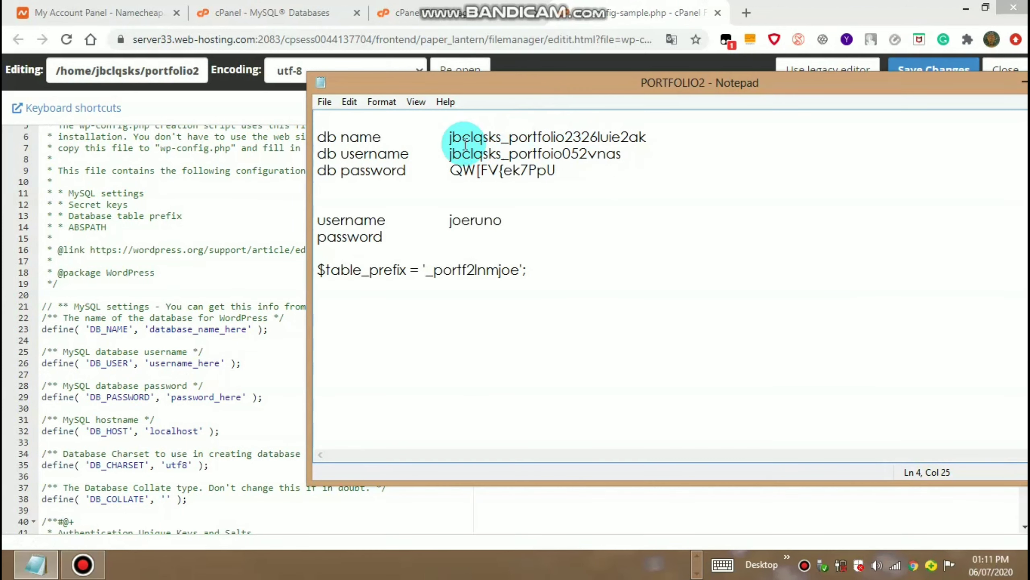
left_click_drag(449, 139, 642, 139)
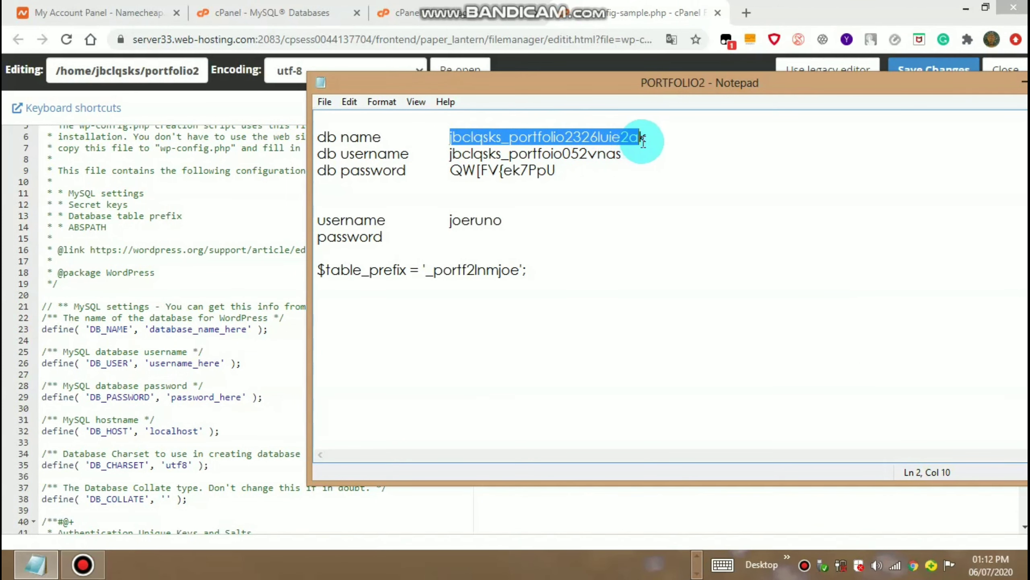
right_click(634, 147)
left_click(646, 191)
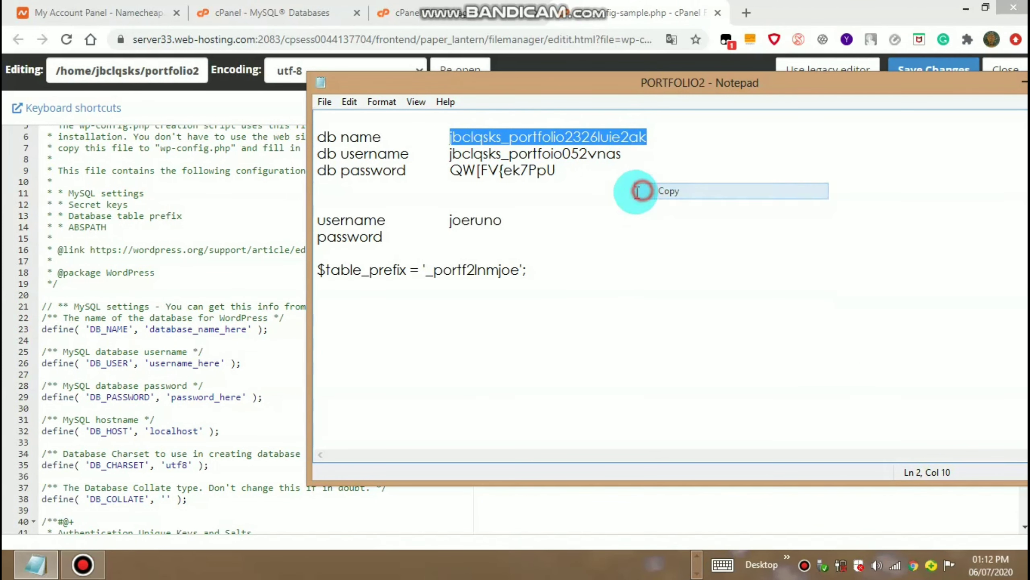
left_click(191, 308)
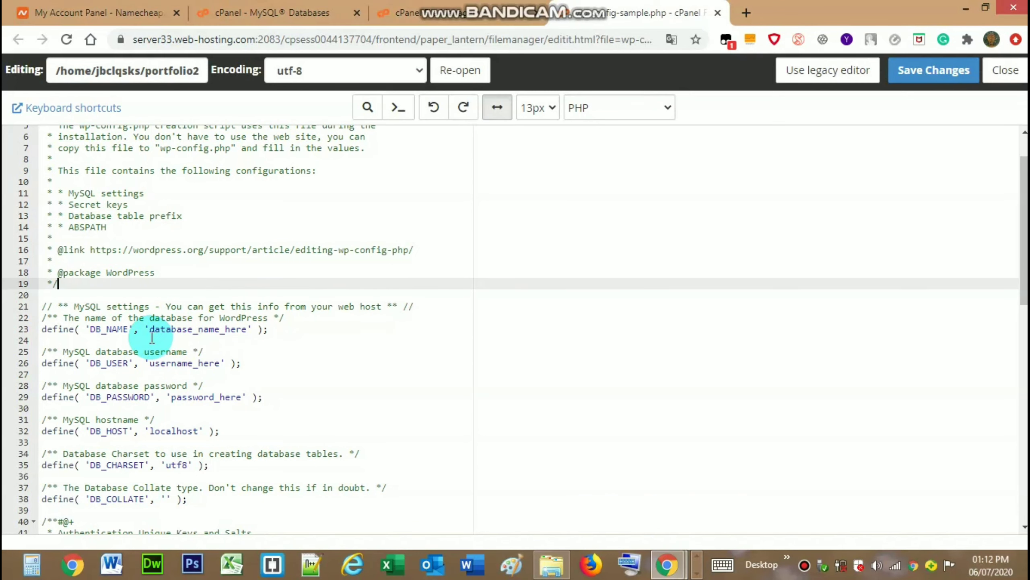
left_click_drag(148, 329, 237, 328)
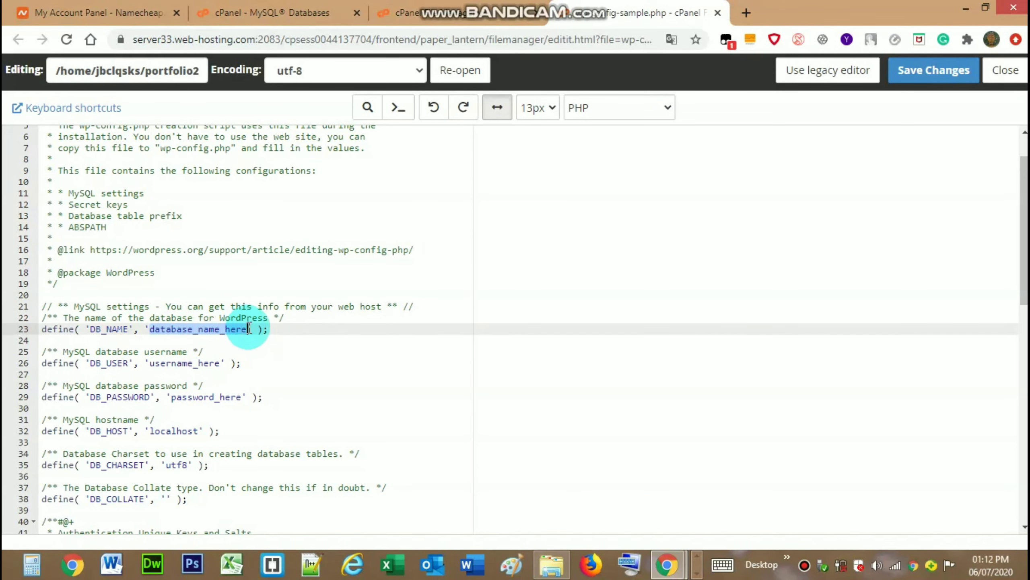
right_click(240, 331)
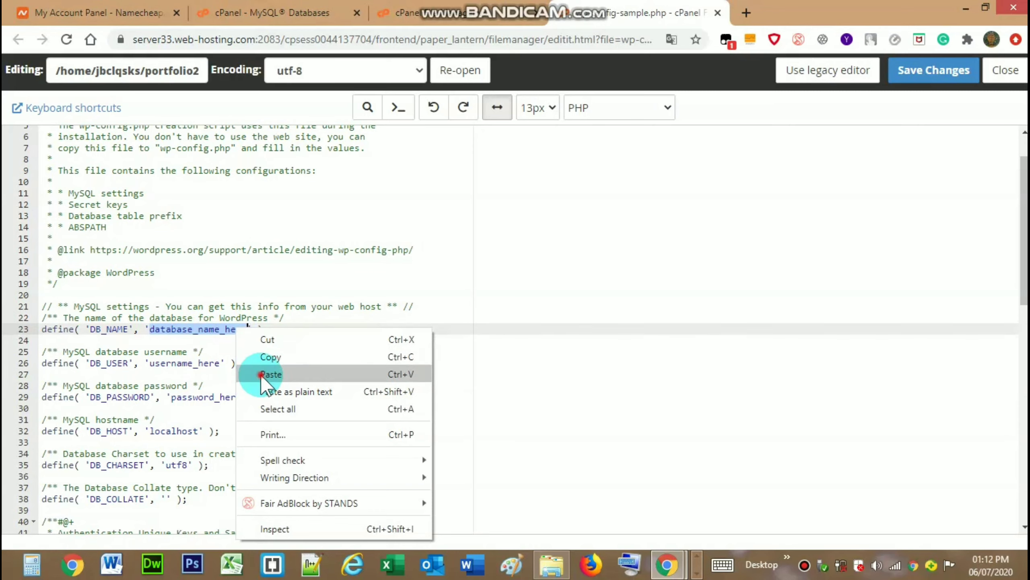
left_click(273, 373)
- Replace username_here on line 26 with the database username from the notes
key("alt+Tab")
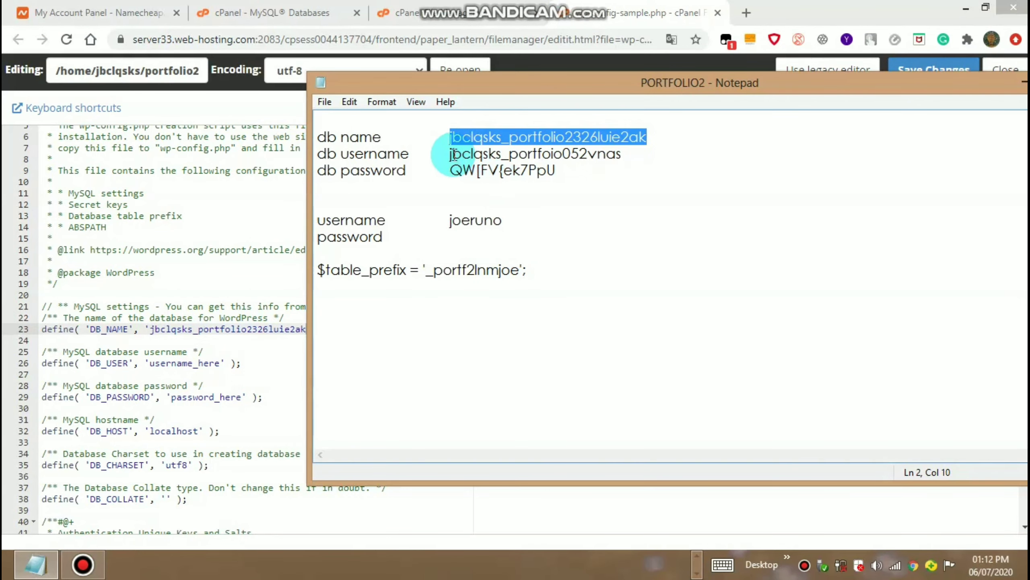
left_click_drag(450, 154, 623, 153)
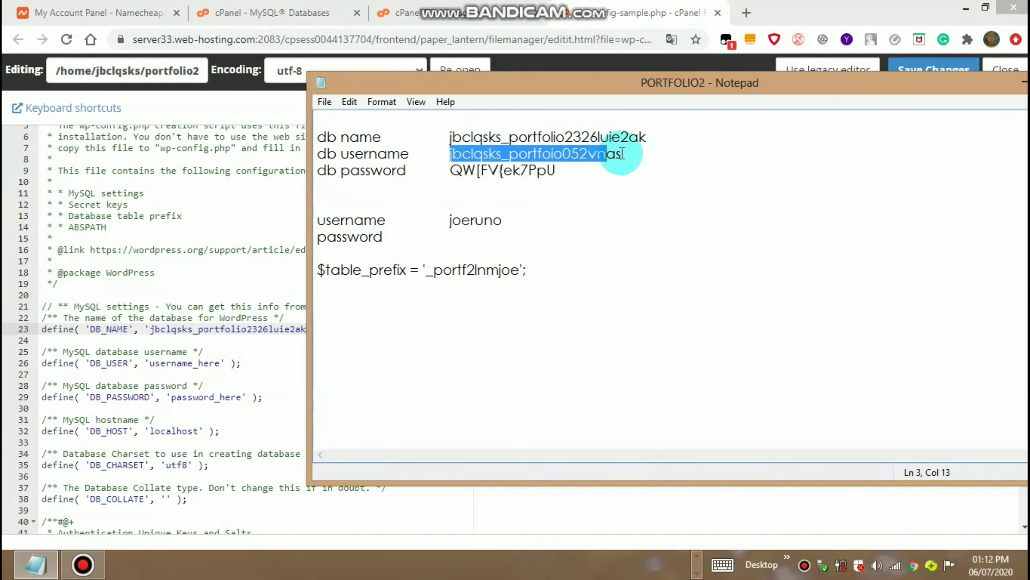
right_click(610, 153)
left_click(623, 199)
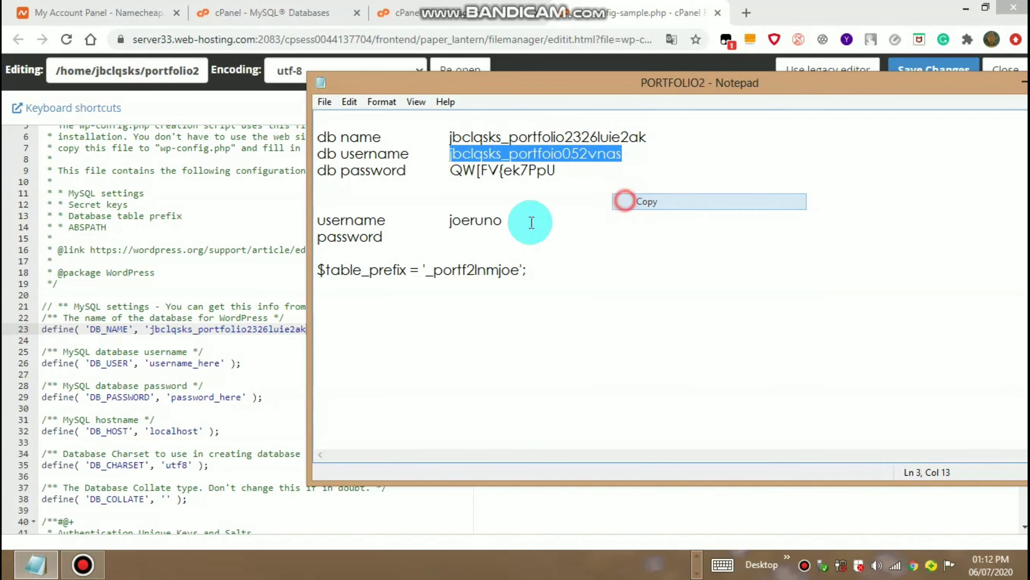
left_click(151, 363)
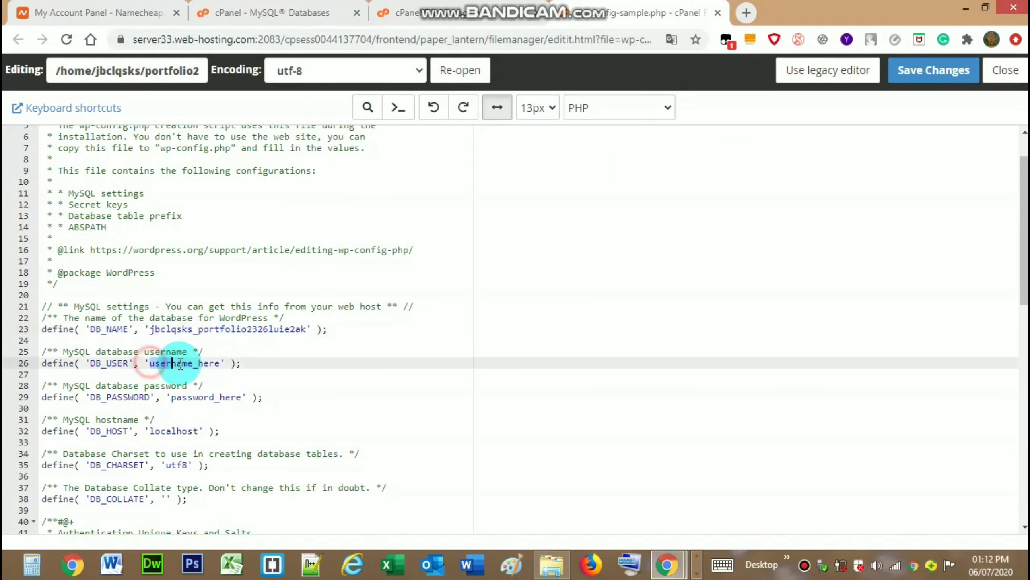
double_click(208, 363)
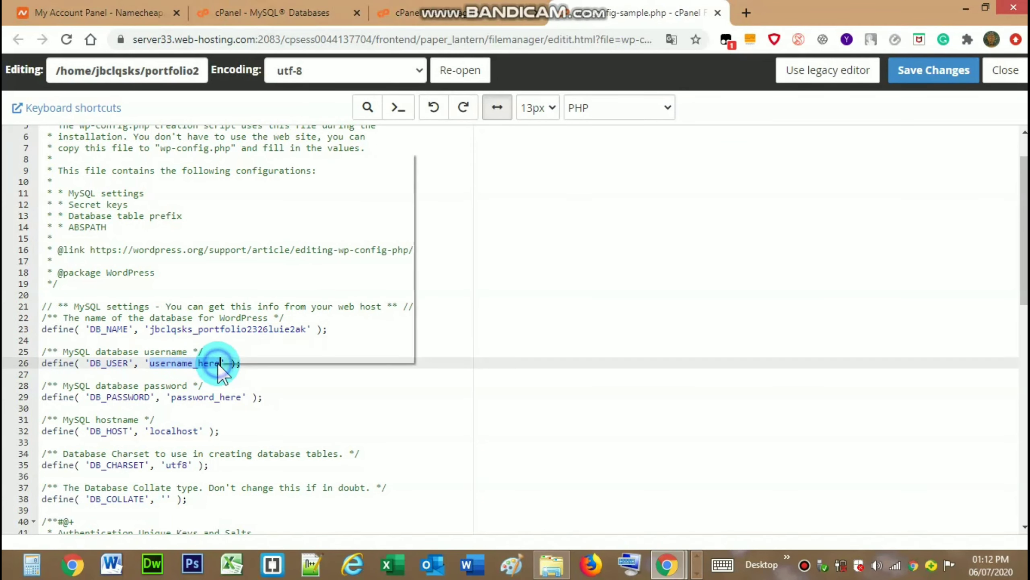
right_click(217, 362)
left_click(269, 199)
left_click(689, 333)
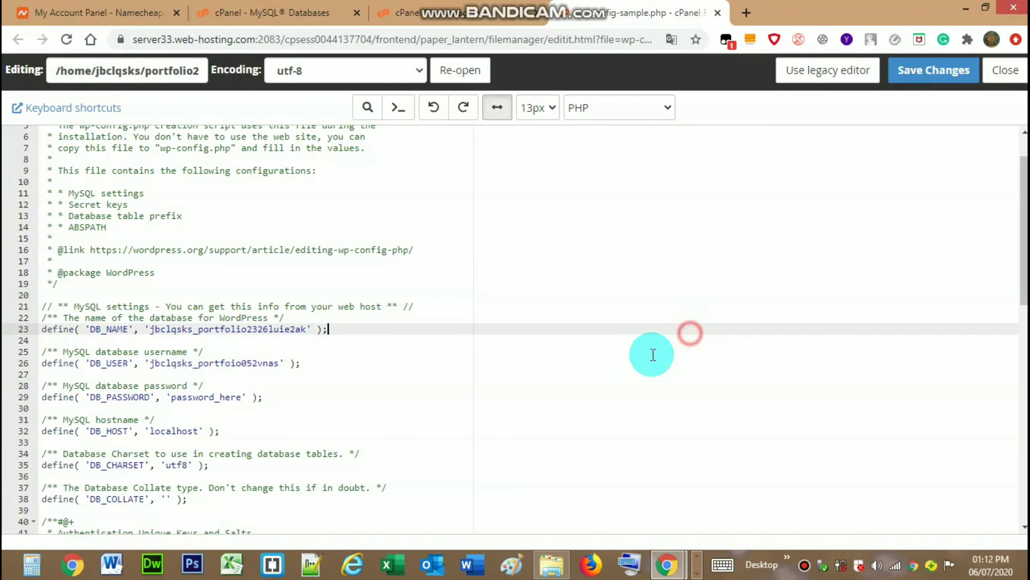
- Replace password_here on line 29 with the database password from the notes
key("alt+Tab")
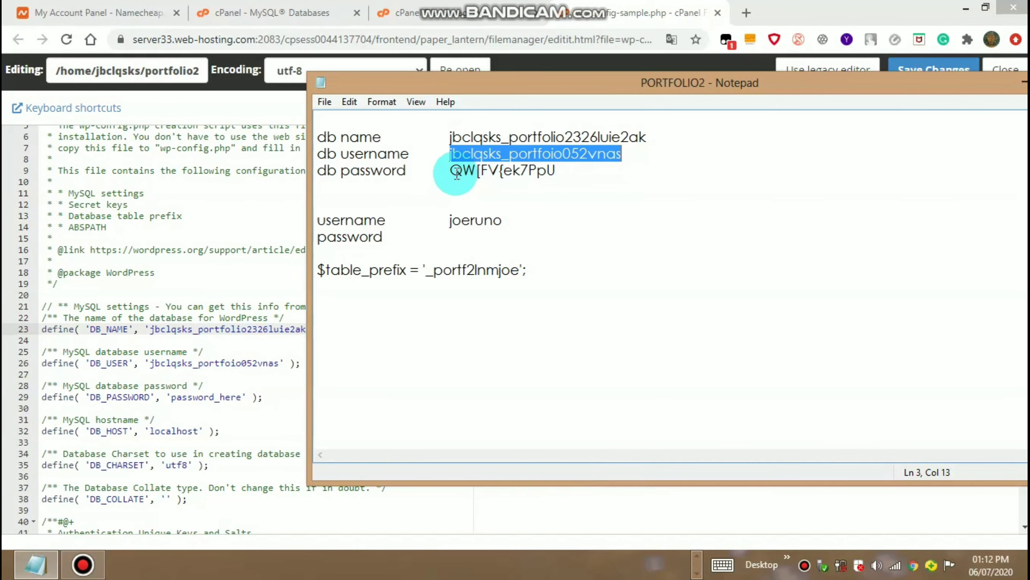
left_click_drag(457, 174, 549, 173)
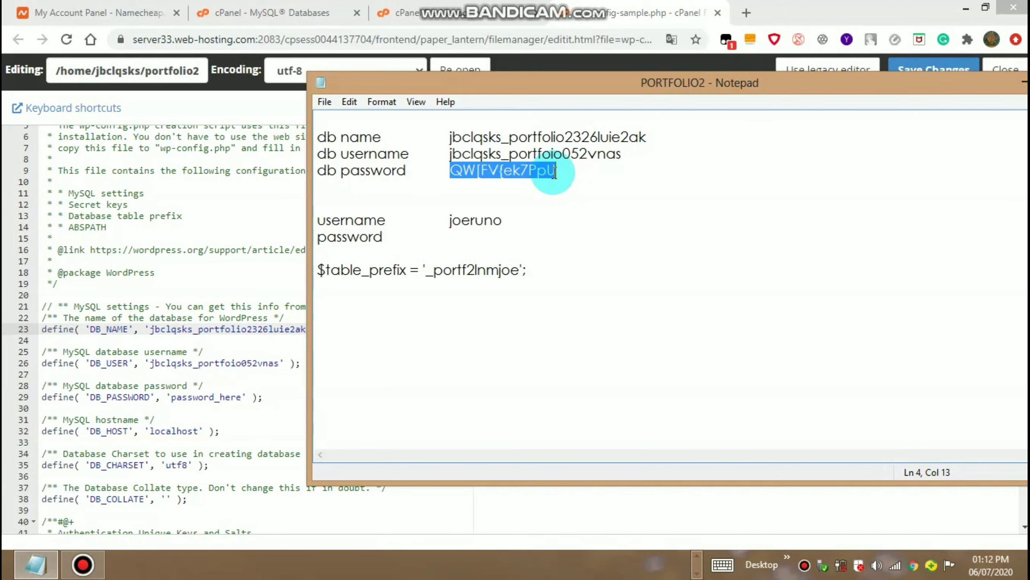
right_click(548, 172)
left_click(564, 221)
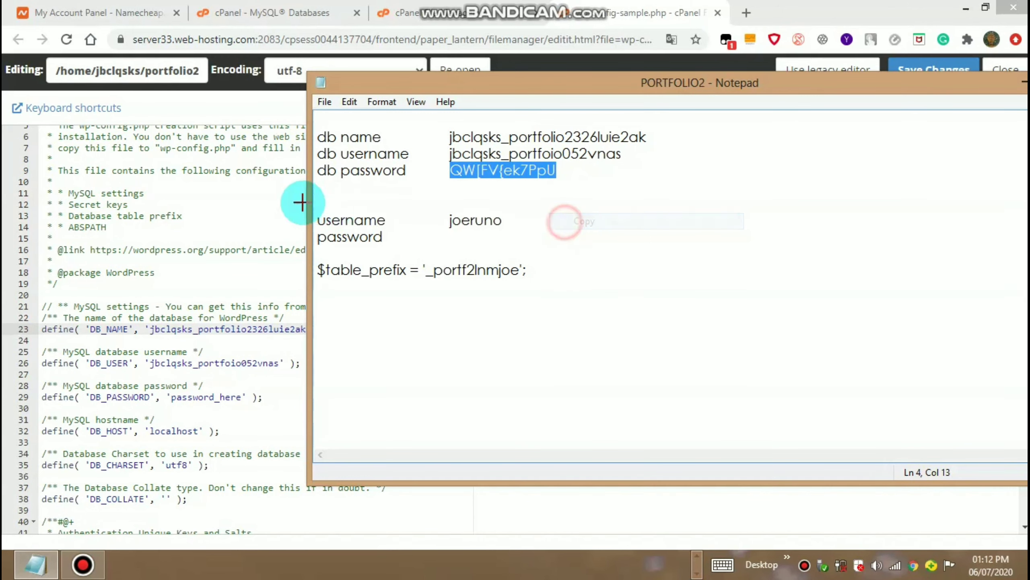
left_click(249, 204)
left_click_drag(174, 398, 242, 398)
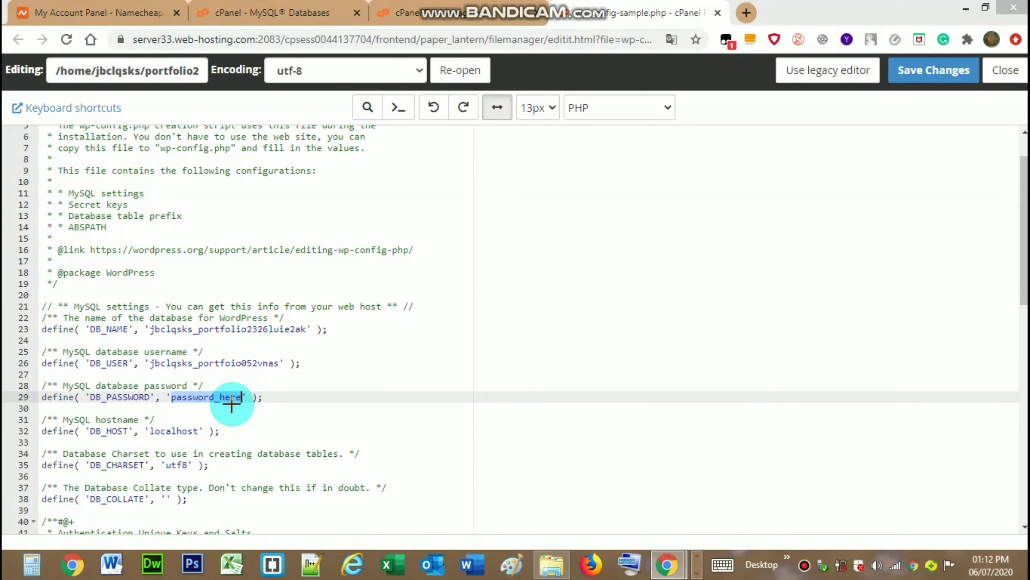
key("alt+Tab")
key("alt+Tab")
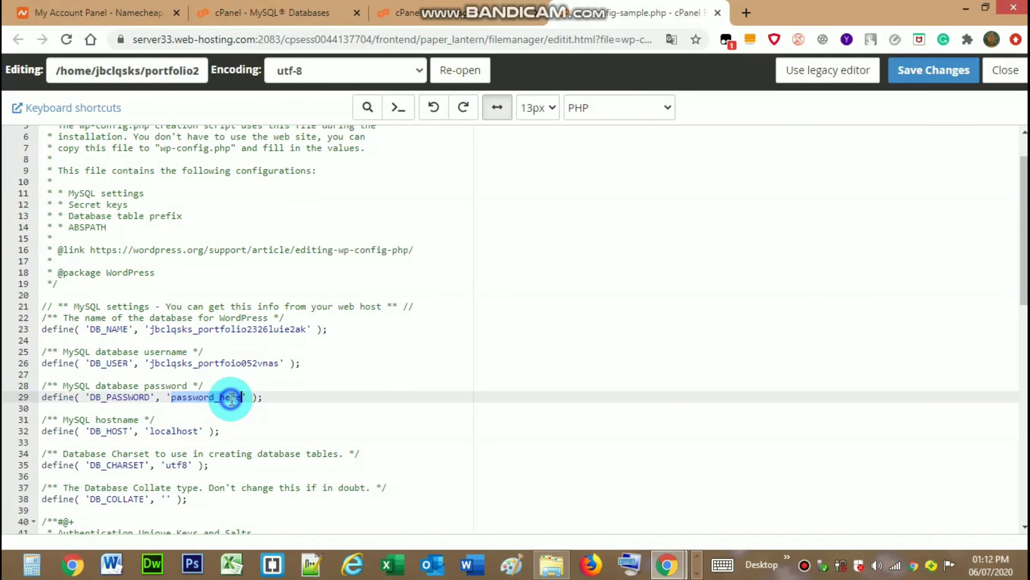
right_click(231, 398)
left_click(270, 231)
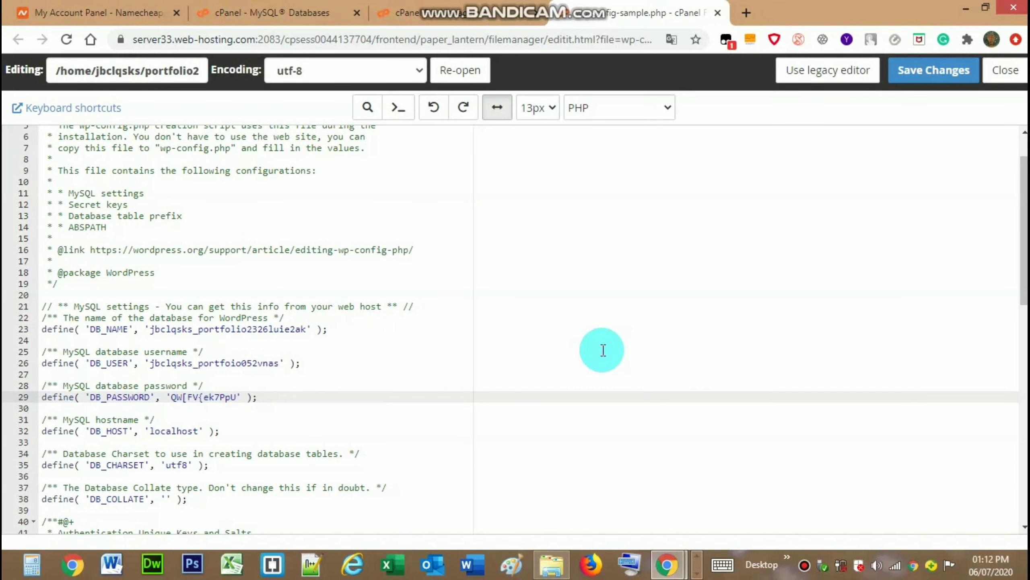
left_click(603, 351)
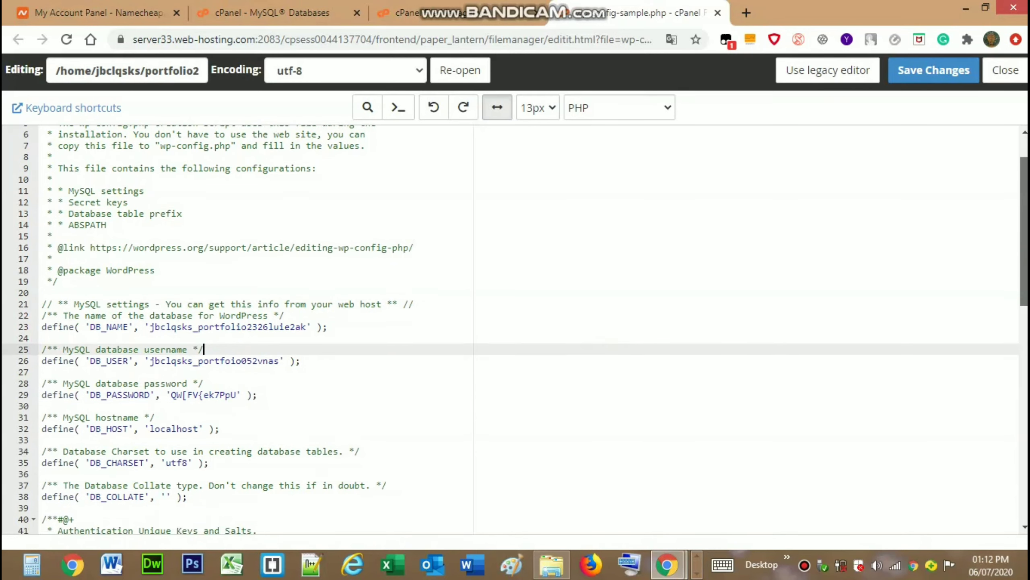
- Copy the api.wordpress.org secret-key generator URL from line 44
scroll(602, 351, "down", 4)
scroll(658, 307, "down", 6)
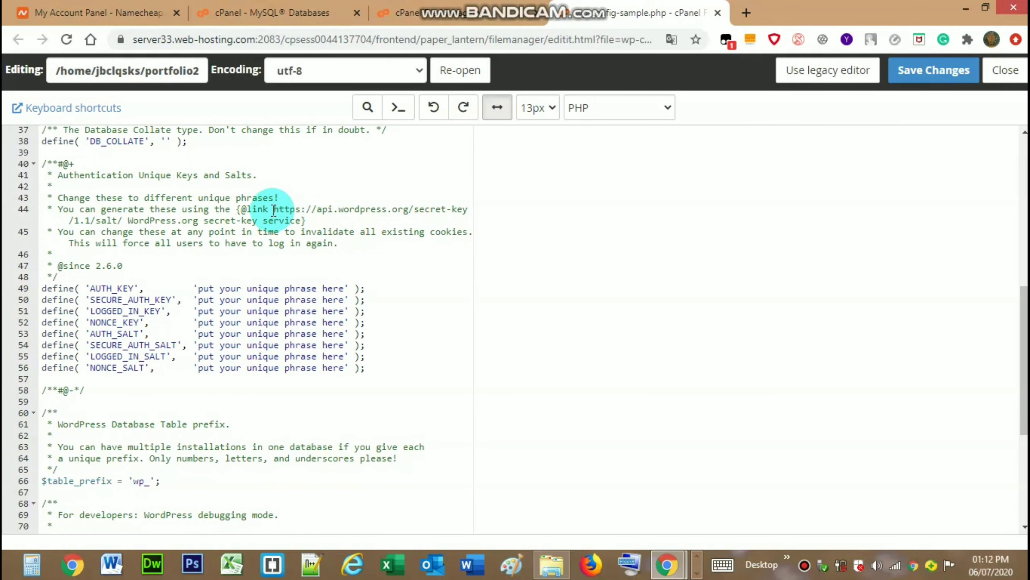
left_click_drag(273, 210, 123, 220)
right_click(320, 221)
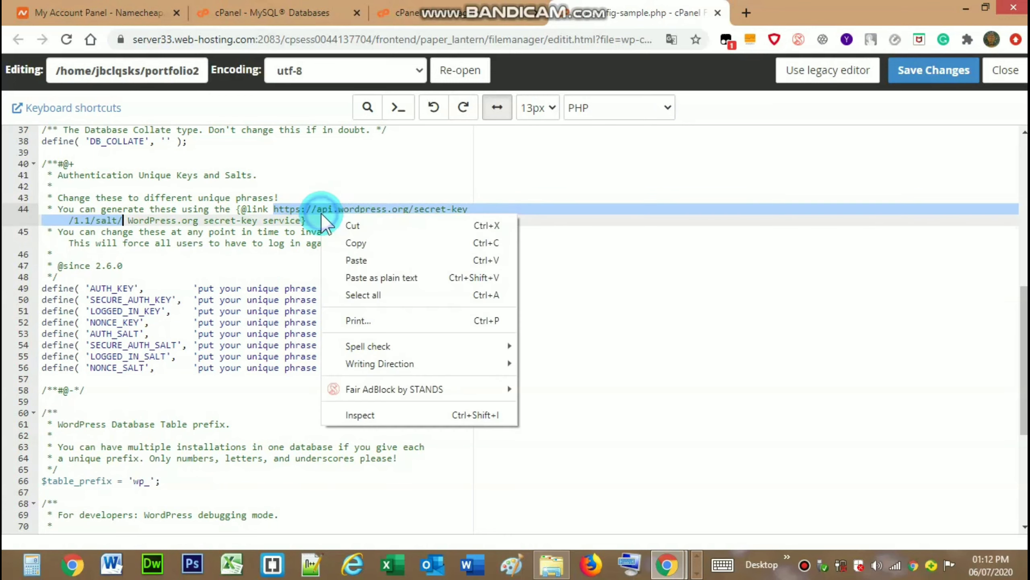
left_click(348, 240)
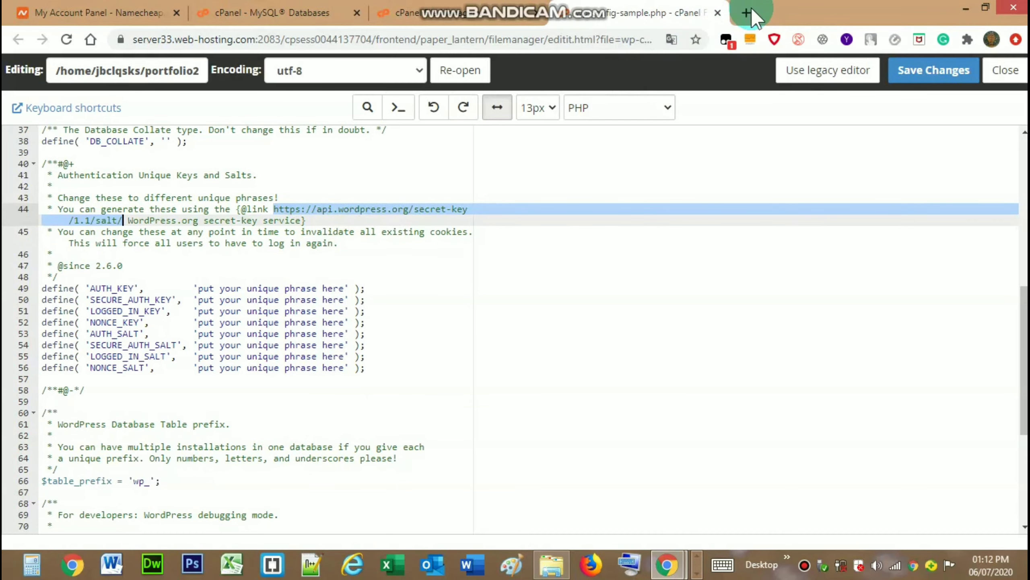
- Load the WordPress.org secret-key generator page in a new browser tab
left_click(748, 10)
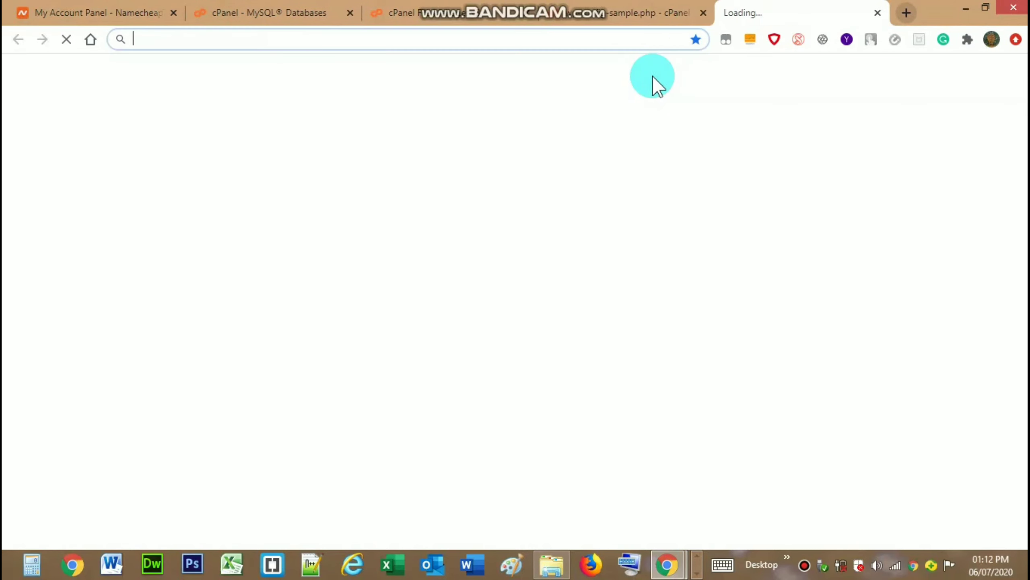
right_click(623, 33)
left_click(658, 105)
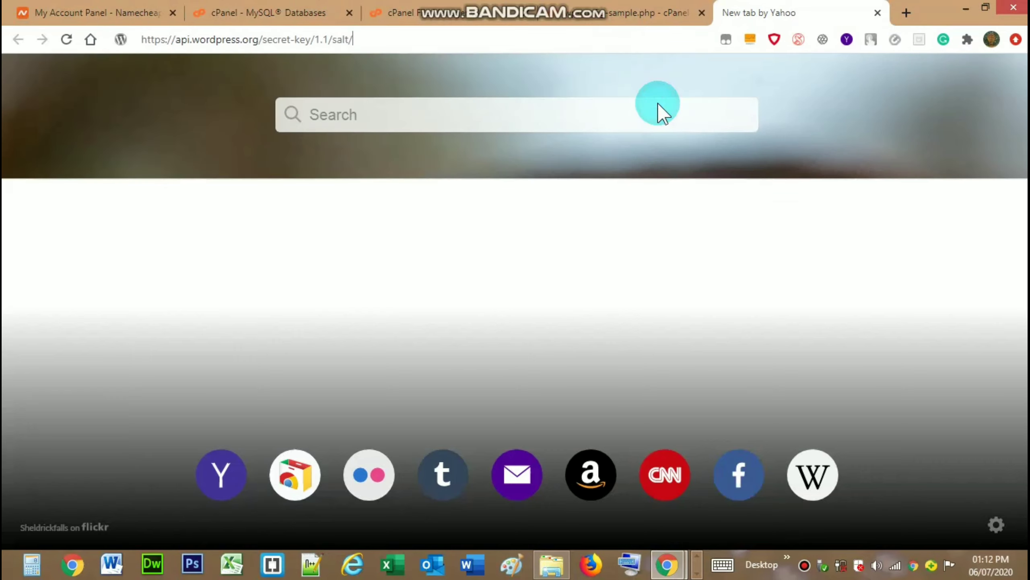
key("Return")
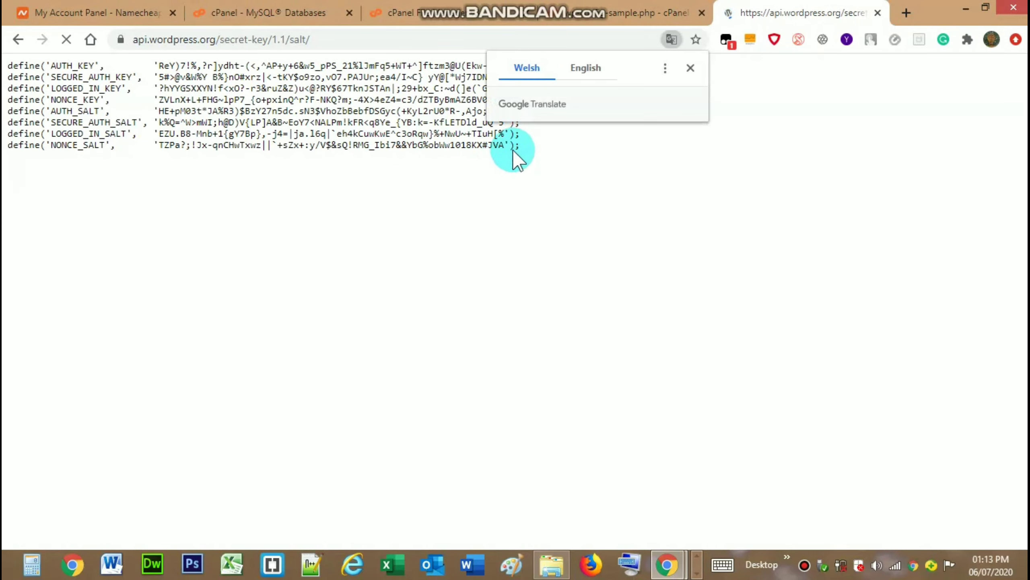
left_click(522, 146)
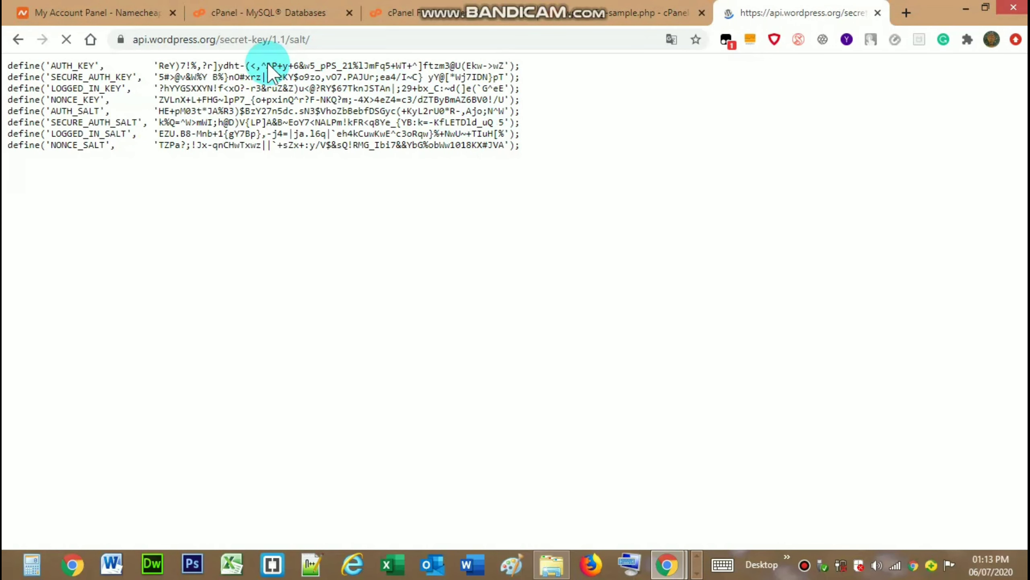
- Copy all eight generated key and salt define lines
left_click_drag(587, 166, 267, 66)
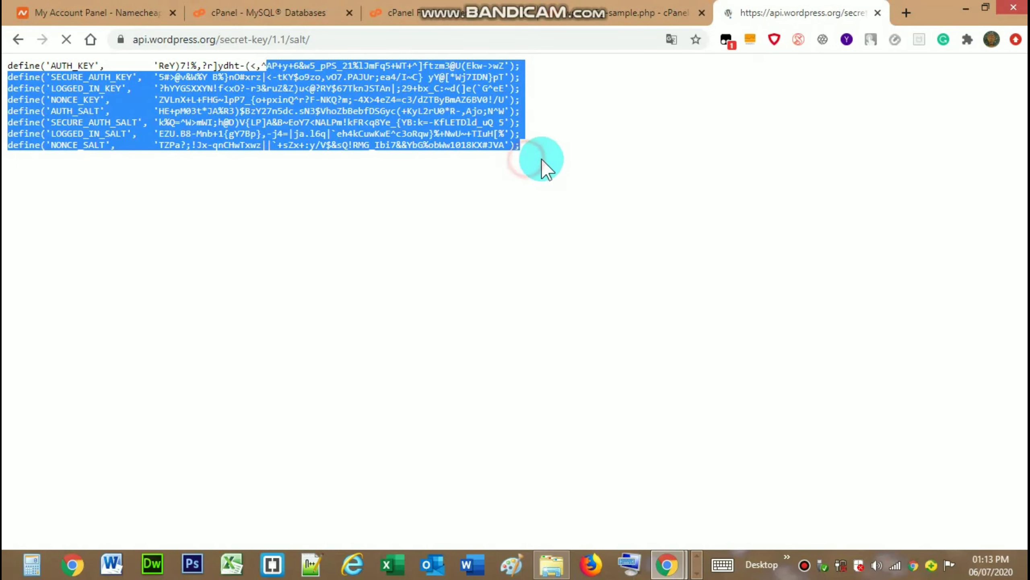
left_click(522, 141)
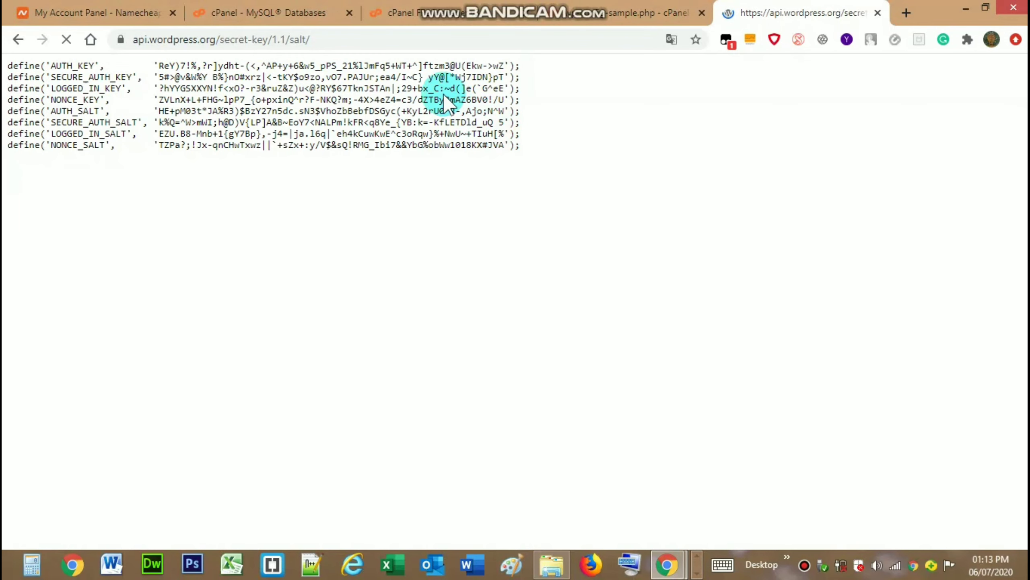
left_click(10, 65, "shift")
left_click(10, 65)
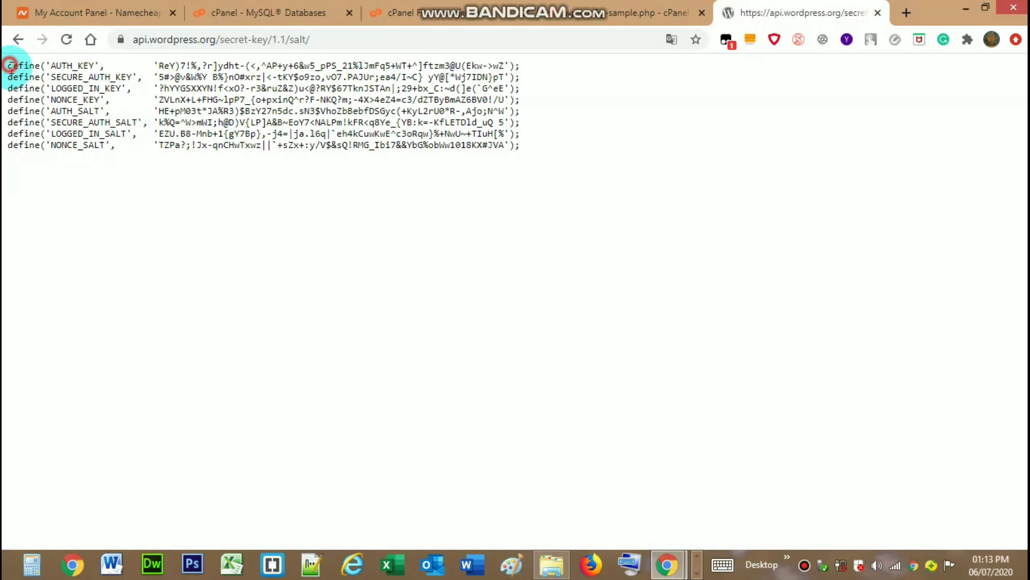
left_click_drag(9, 65, 518, 146)
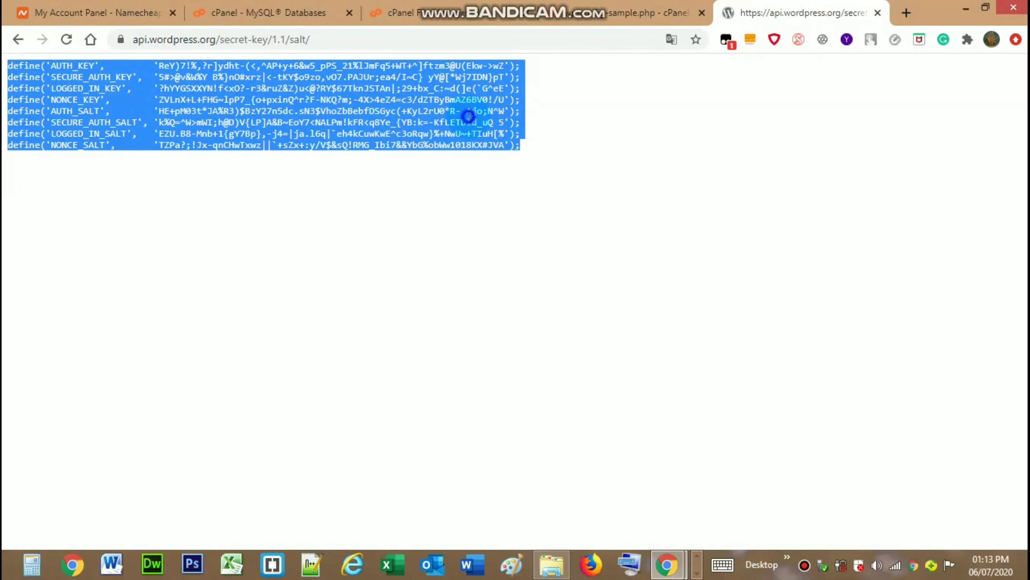
right_click(469, 117)
left_click(503, 136)
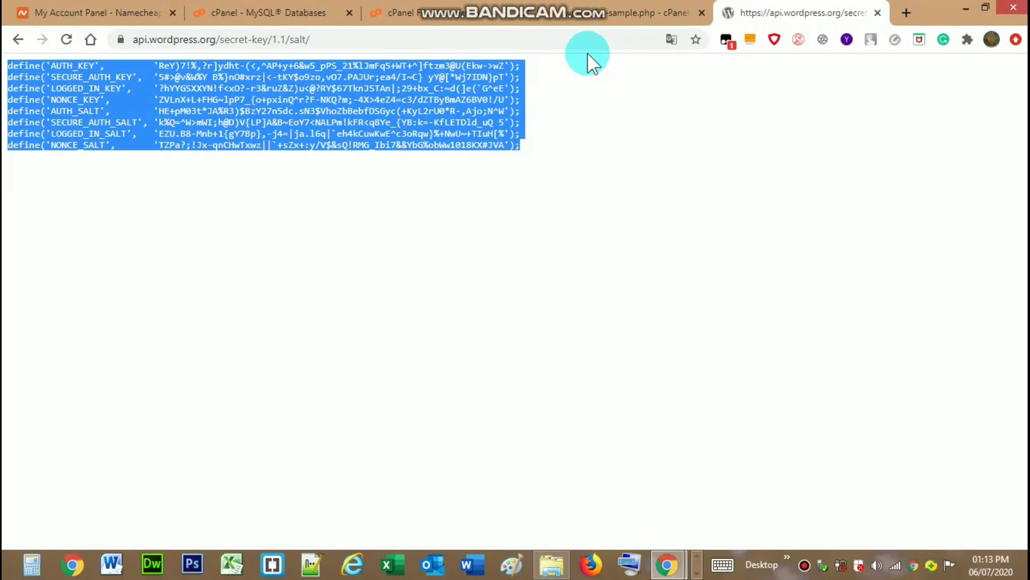
key("ctrl+shift+Tab")
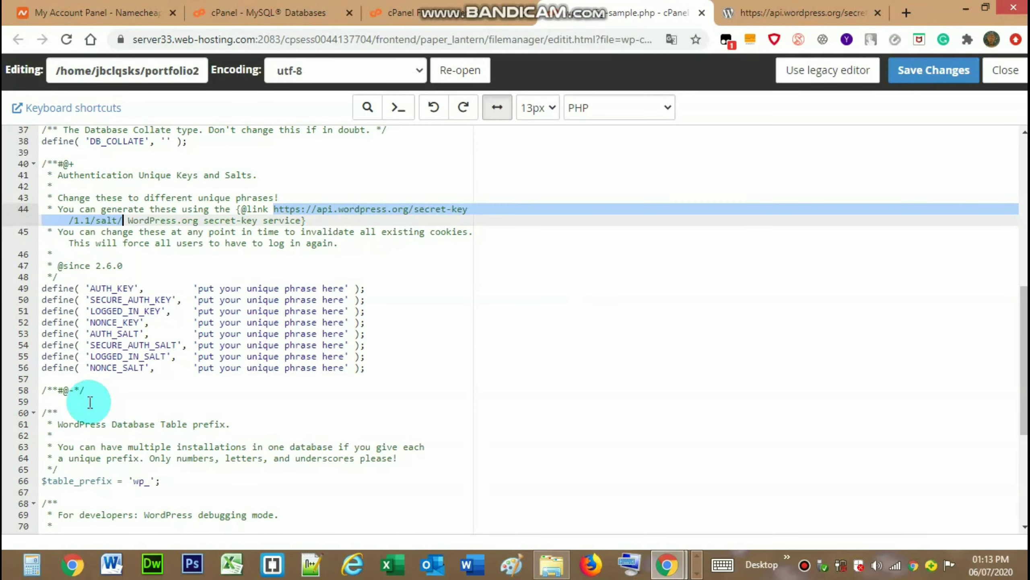
- Paste the generated keys and salts over placeholder lines 49–56 of wp-config-sample.php
left_click_drag(42, 289, 367, 370)
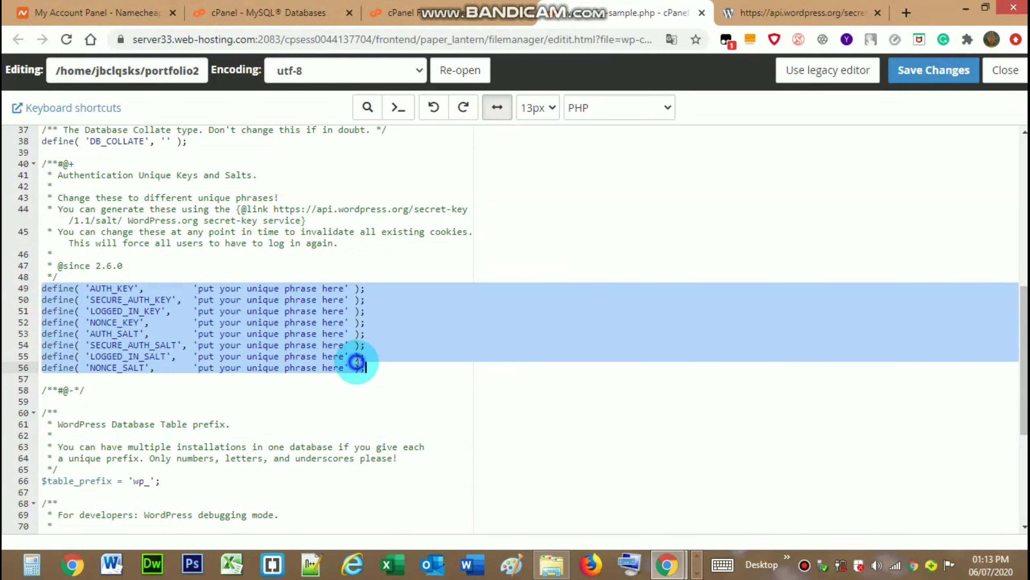
right_click(357, 363)
left_click(399, 196)
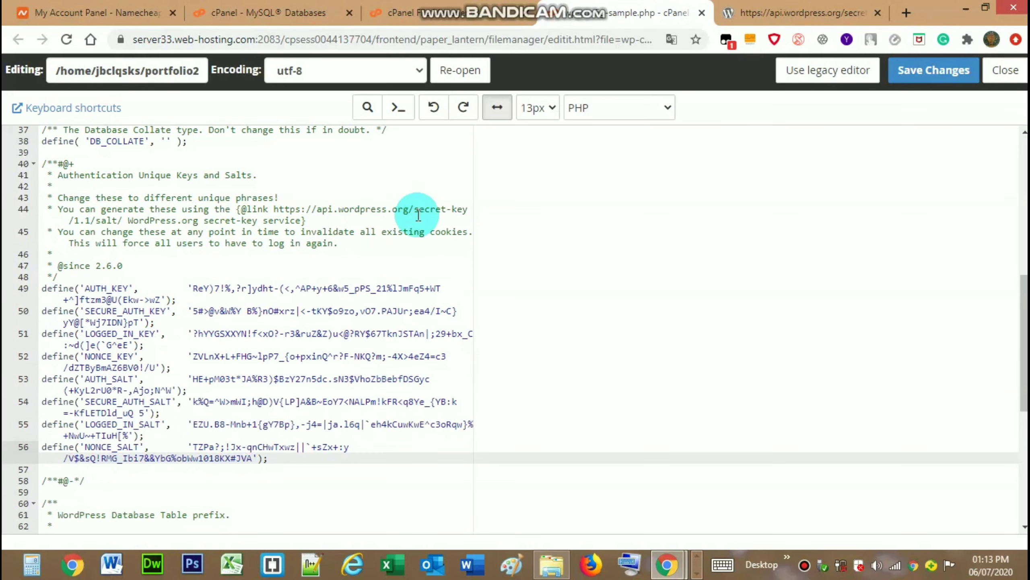
left_click_drag(1024, 329, 1026, 420)
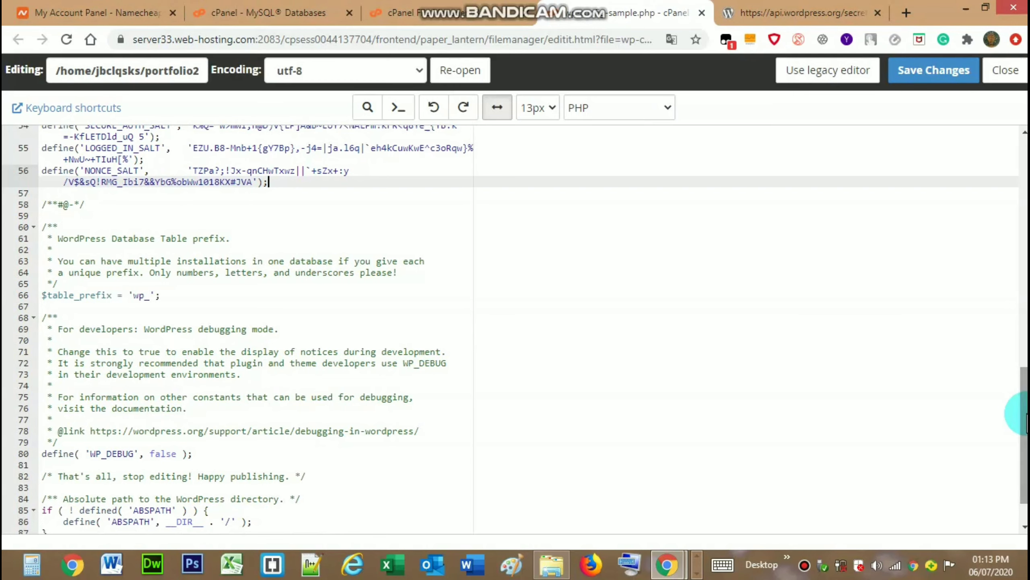
key("alt+Tab")
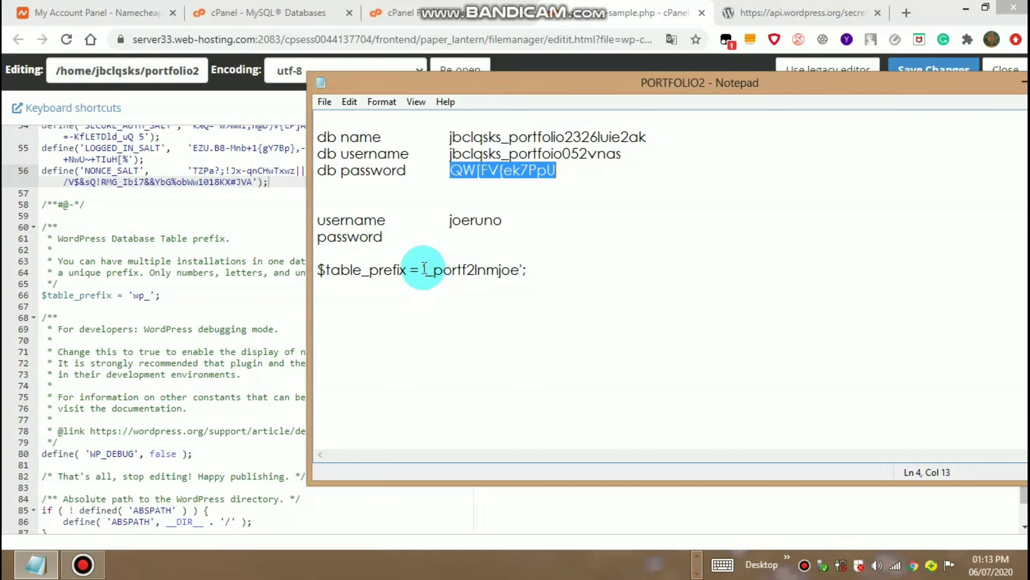
- Change the wp_ table prefix on line 66 to include _portf2lnmjoe from the notes
left_click_drag(424, 270, 527, 271)
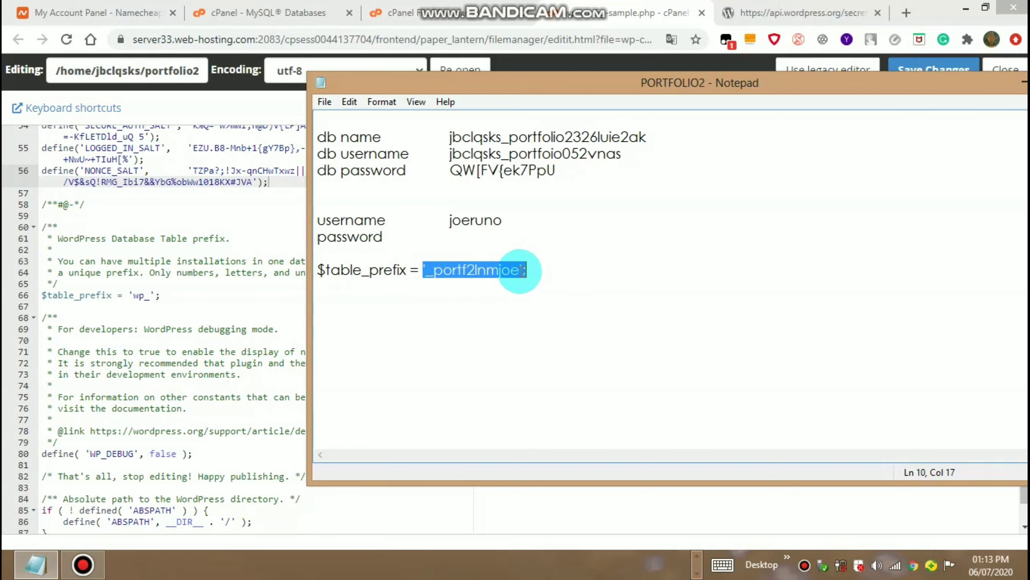
right_click(517, 271)
left_click(546, 319)
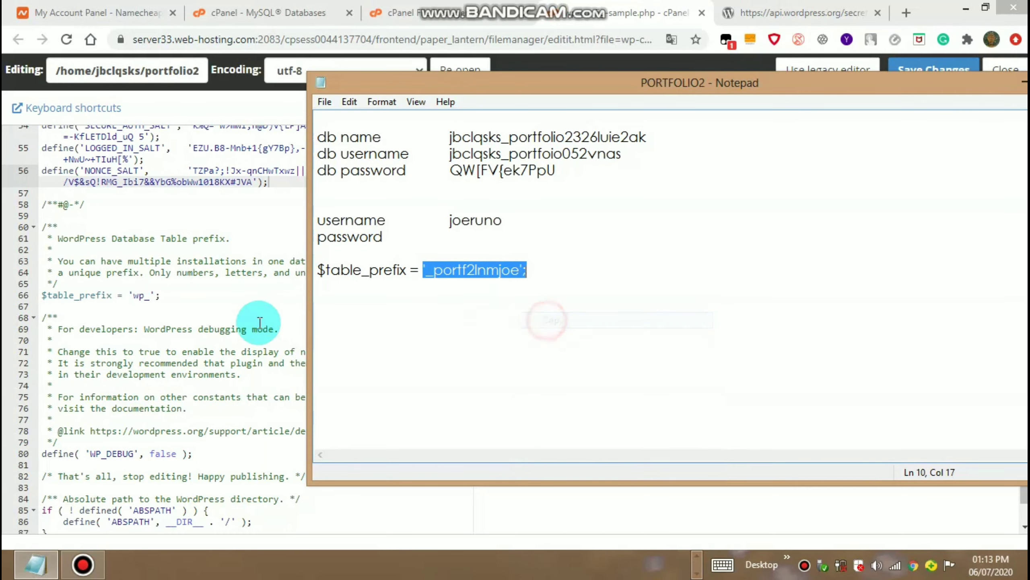
left_click(230, 306)
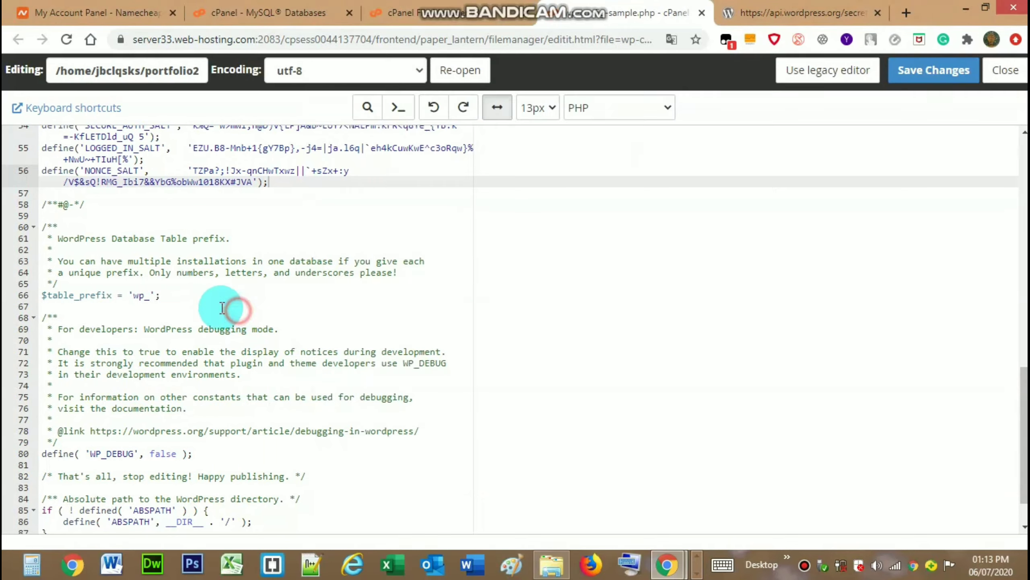
left_click(148, 296)
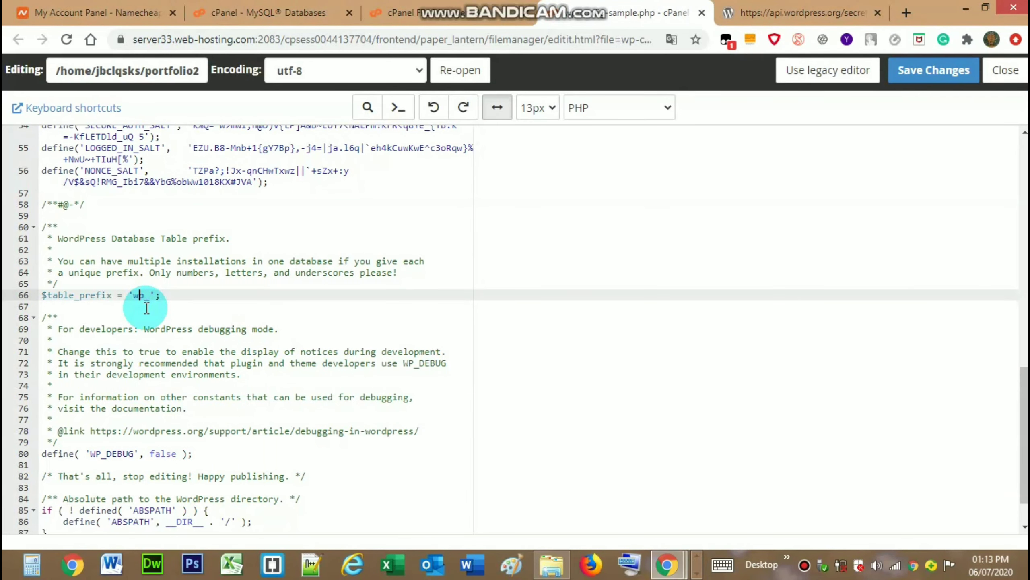
type("_")
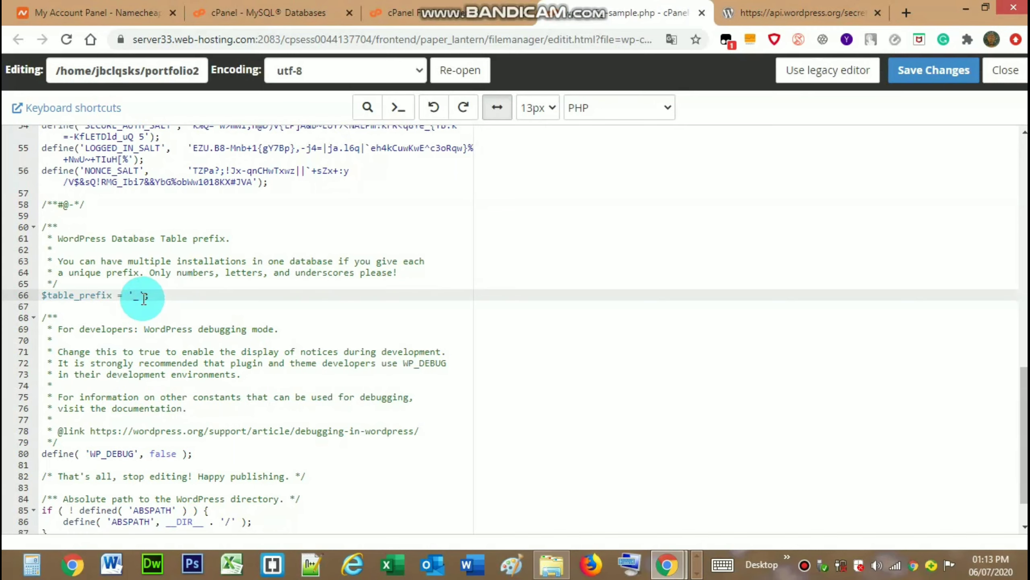
right_click(141, 296)
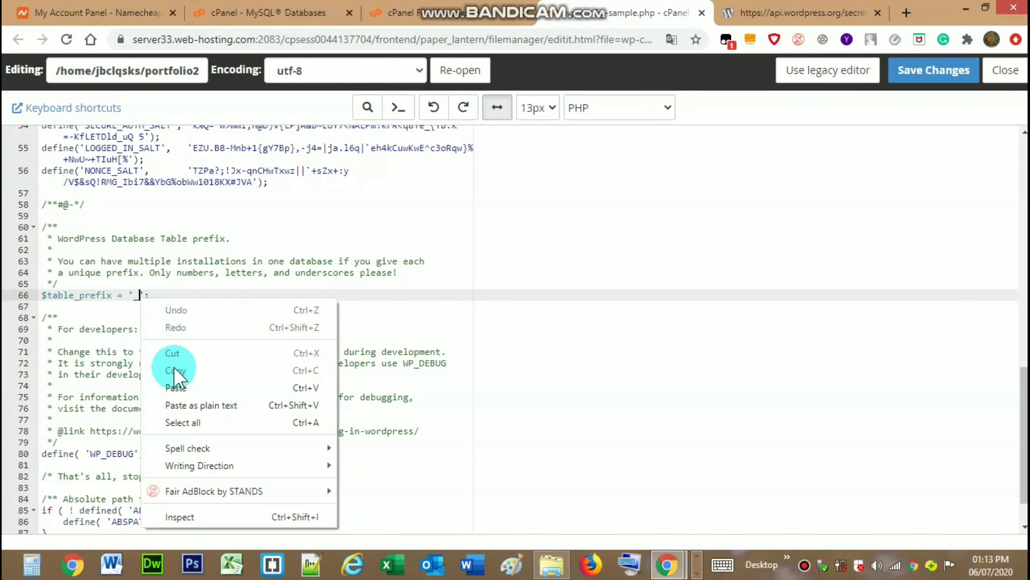
left_click(182, 387)
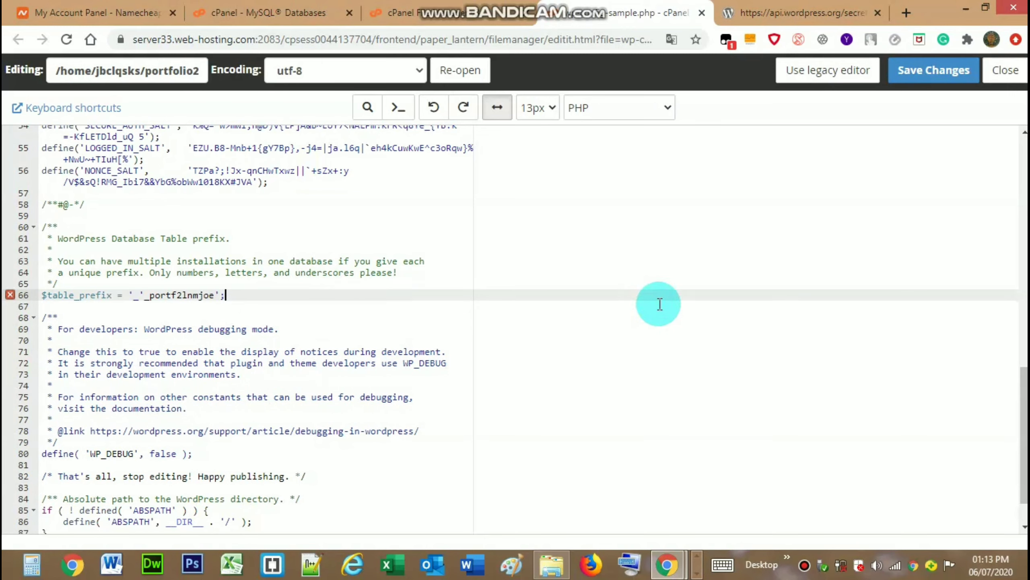
left_click(693, 349)
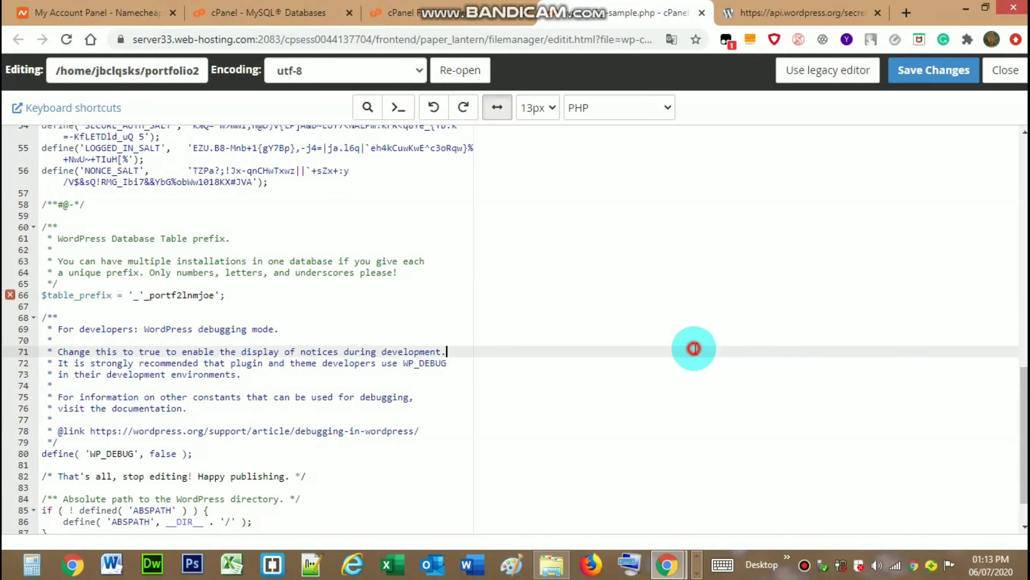
- Save wp-config-sample.php, close the editor and return to the File Manager list
left_click(932, 80)
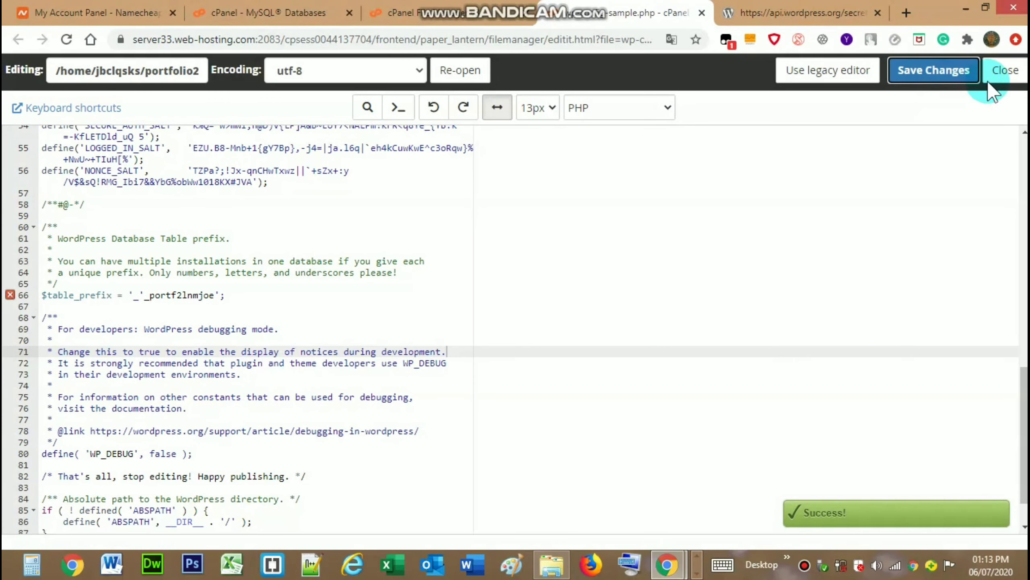
left_click(1004, 72)
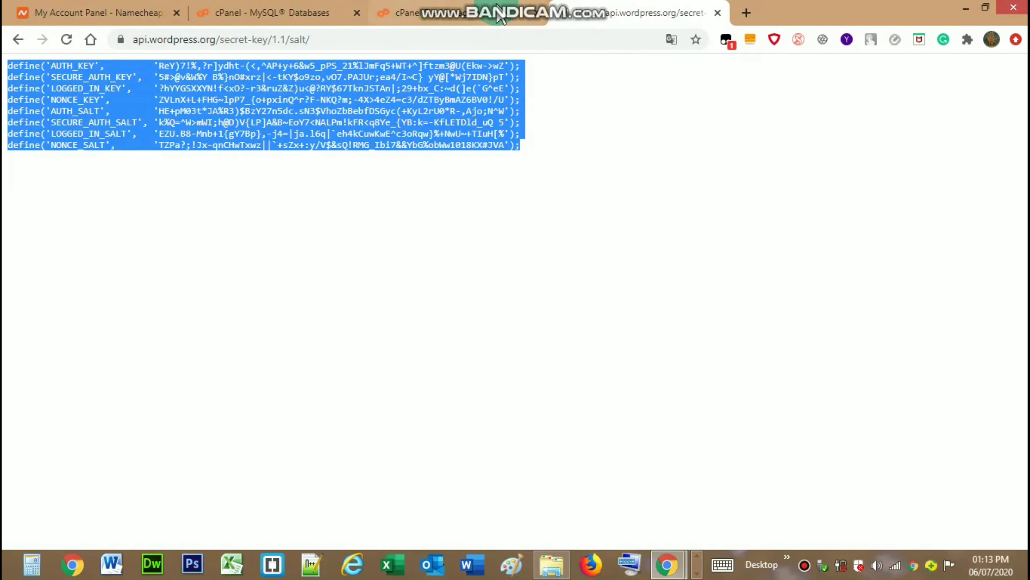
left_click(492, 122)
left_click(458, 18)
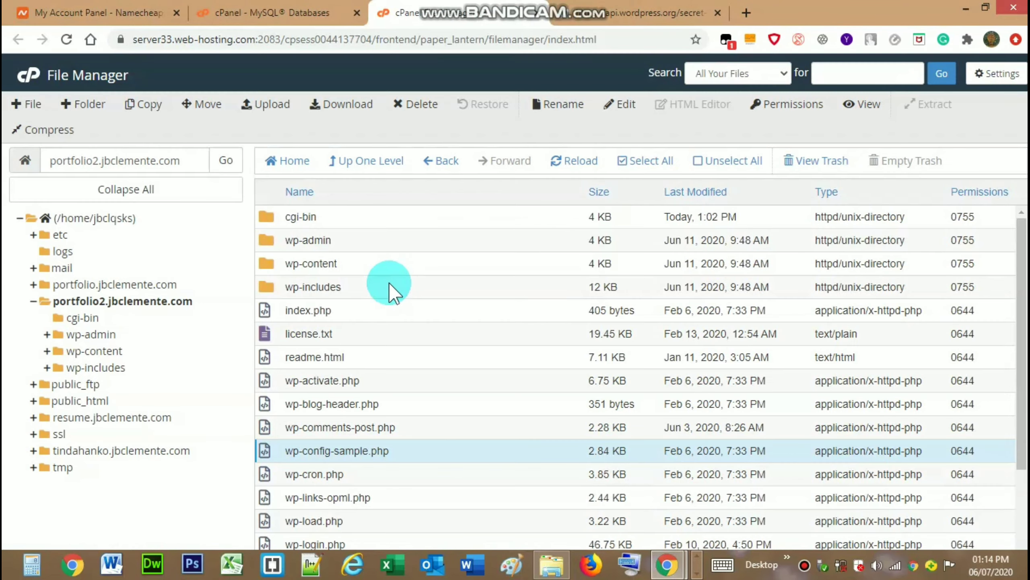
- Rename wp-config-sample.php to wp-config.php and reload the portfolio2 file list
right_click(366, 449)
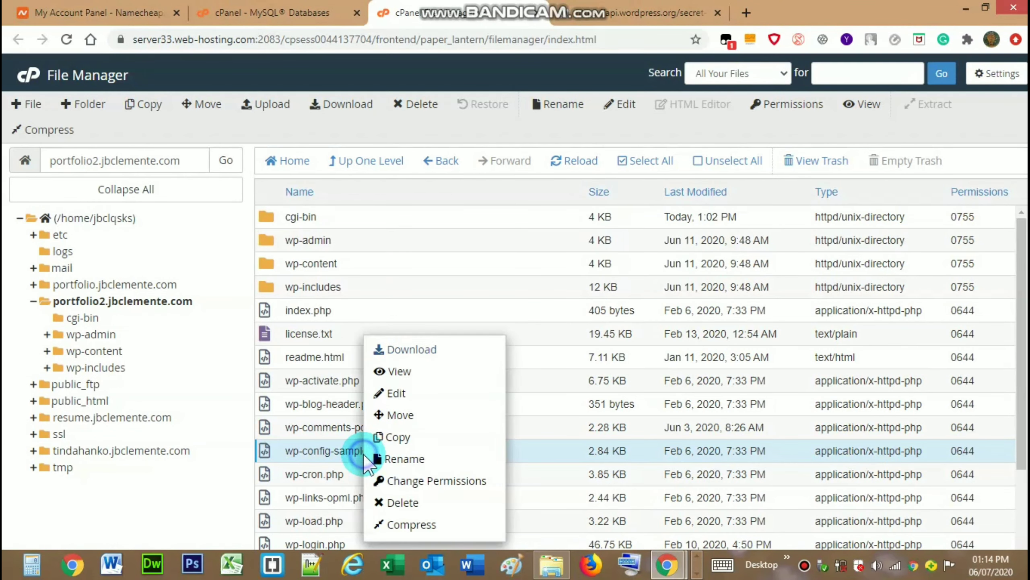
left_click(404, 461)
left_click(442, 316)
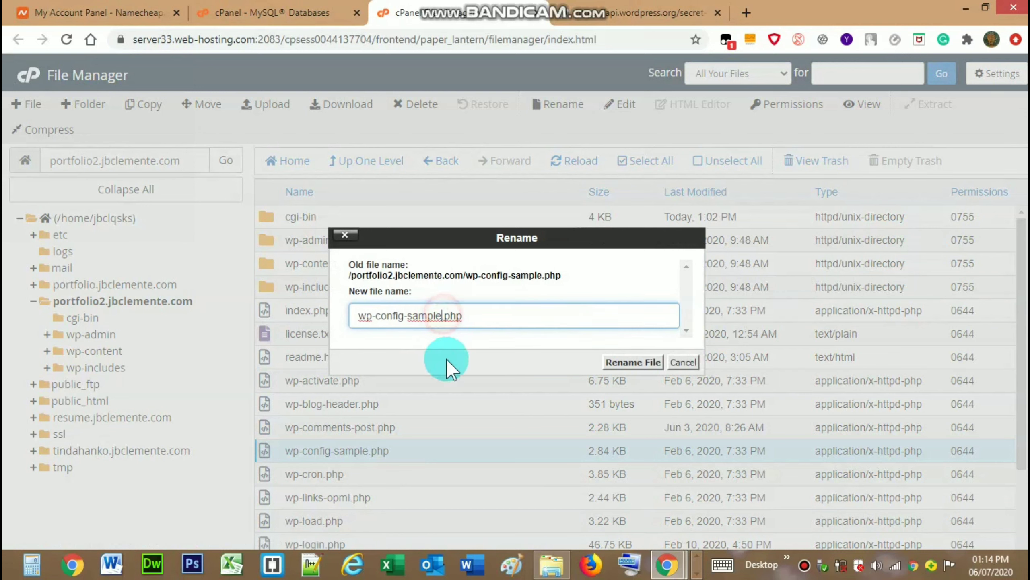
key("BackSpace")
key("BackSpace")
key("BackSpace")
key("BackSpace")
key("BackSpace")
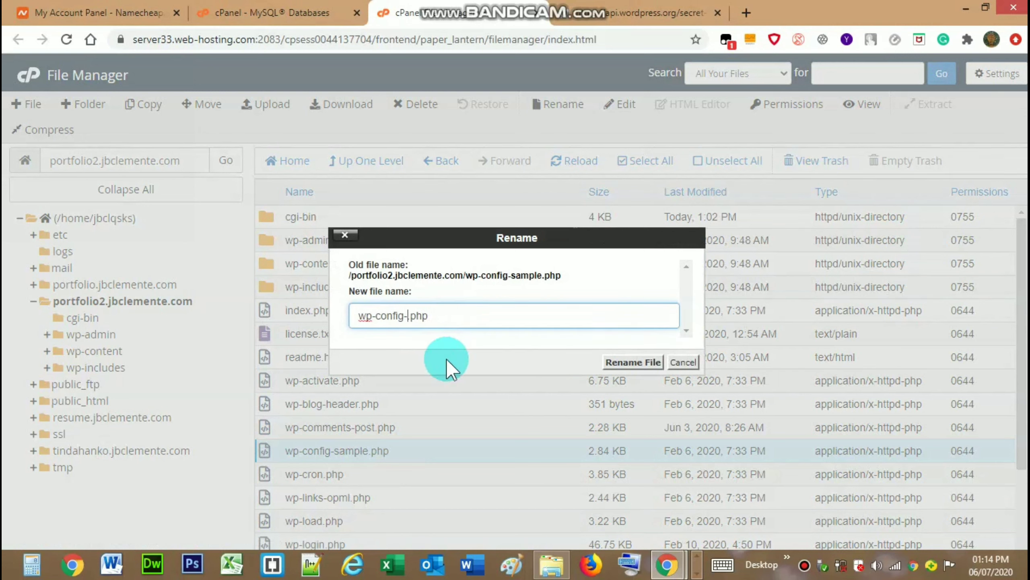
left_click(597, 362)
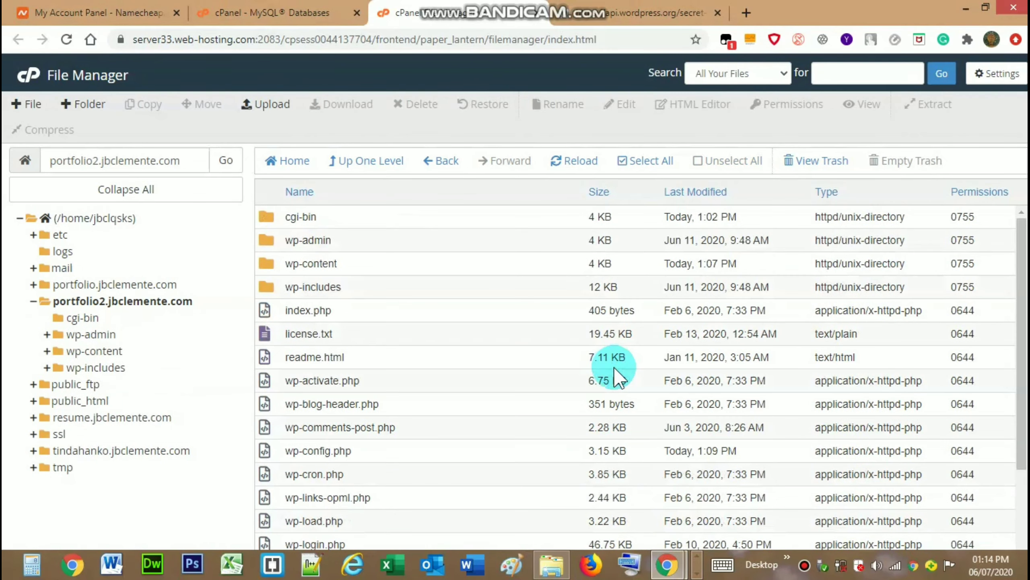
left_click(581, 159)
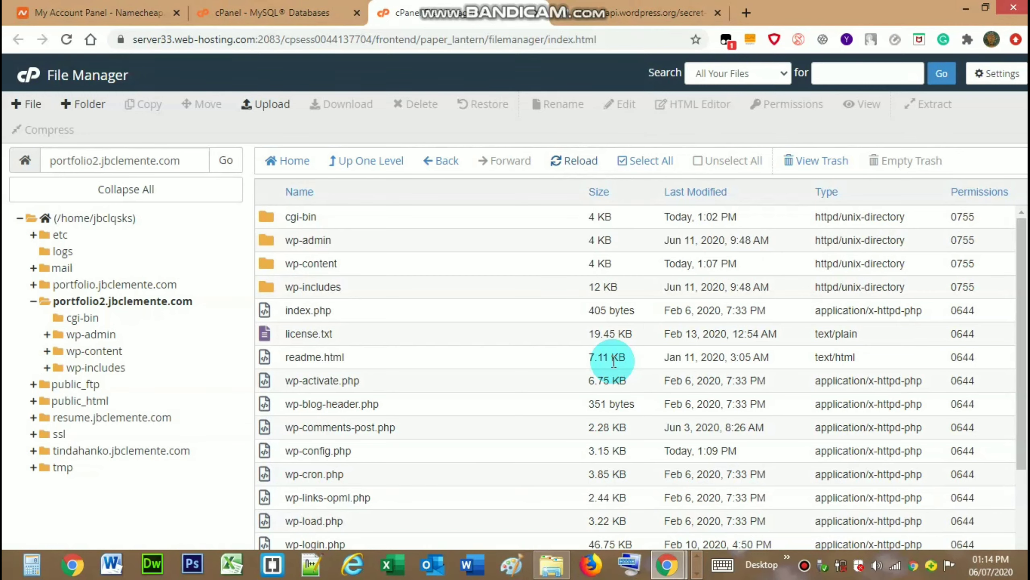
- Load portfolio2.jbclemente.com and continue past the English (United States) language choice
left_click(642, 16)
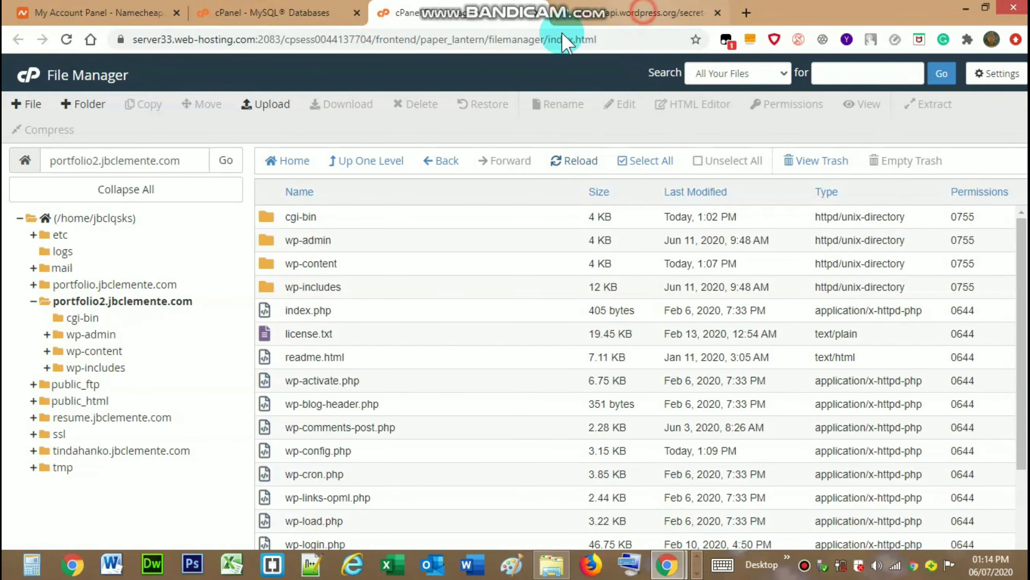
left_click(349, 41)
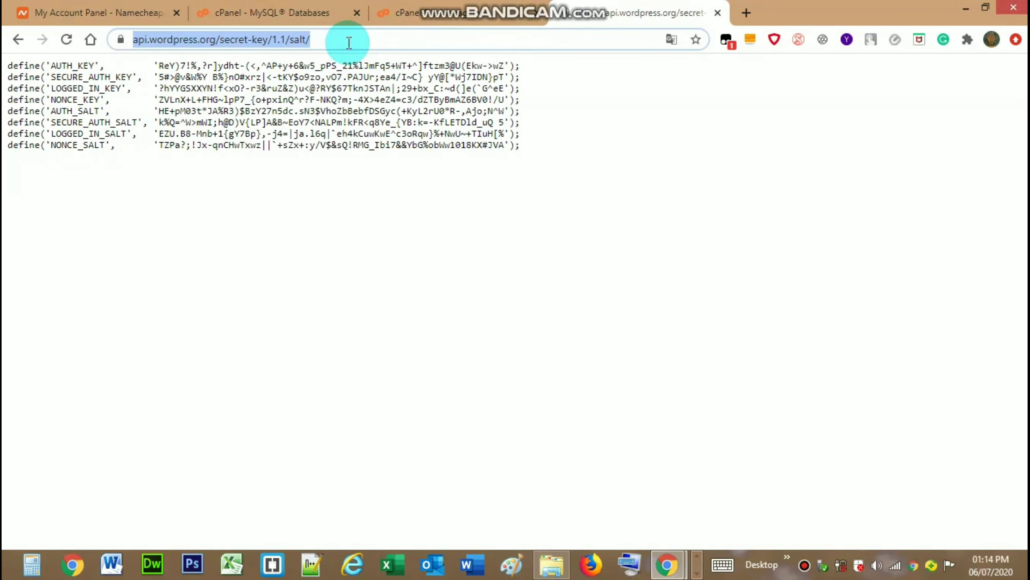
type("por")
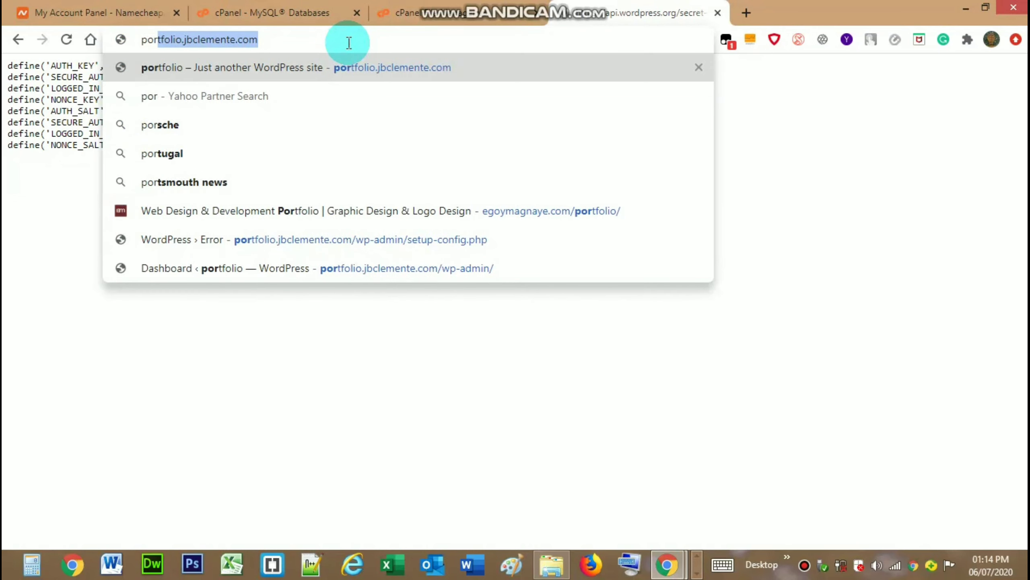
key("Right")
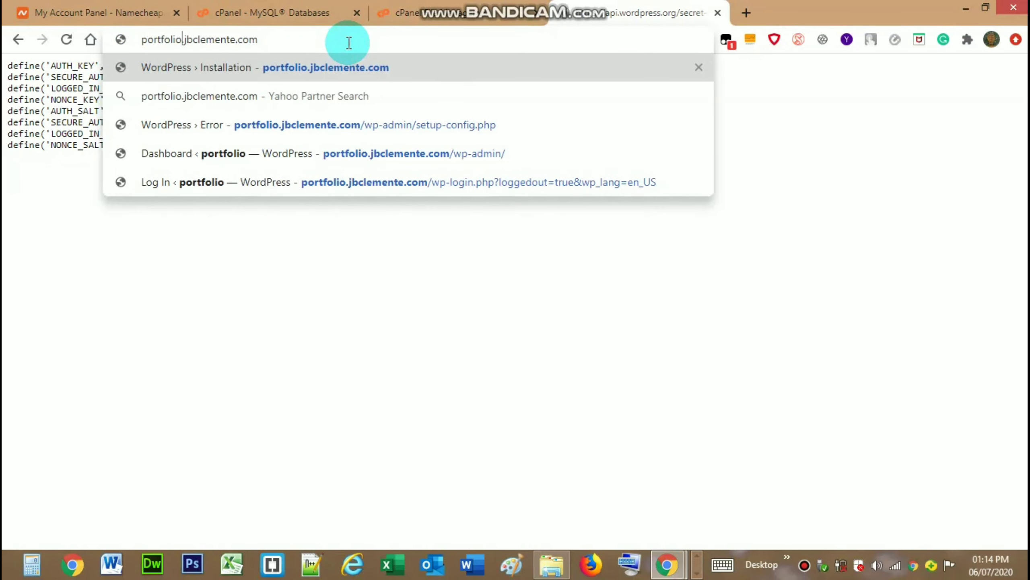
type("2")
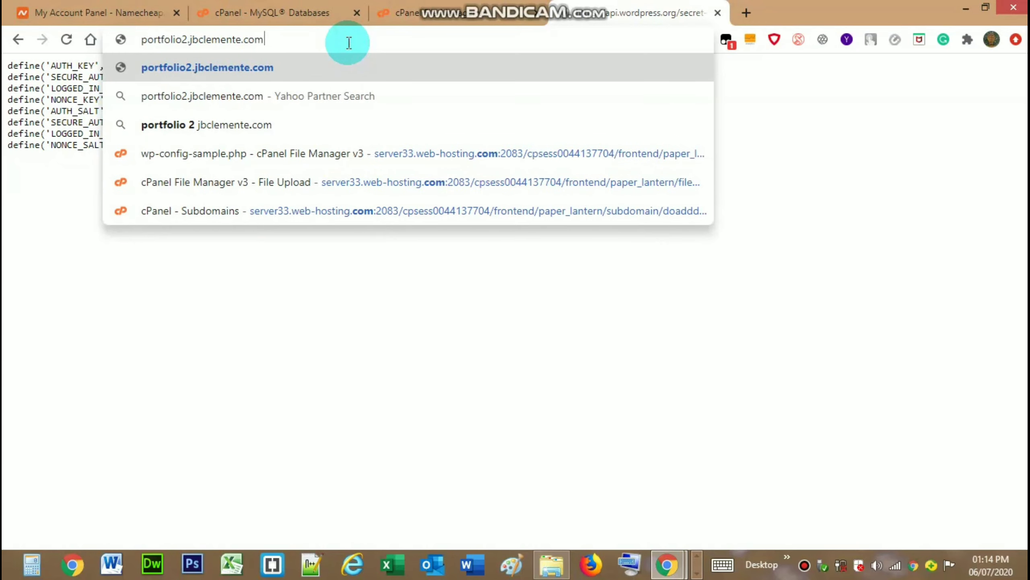
key("Return")
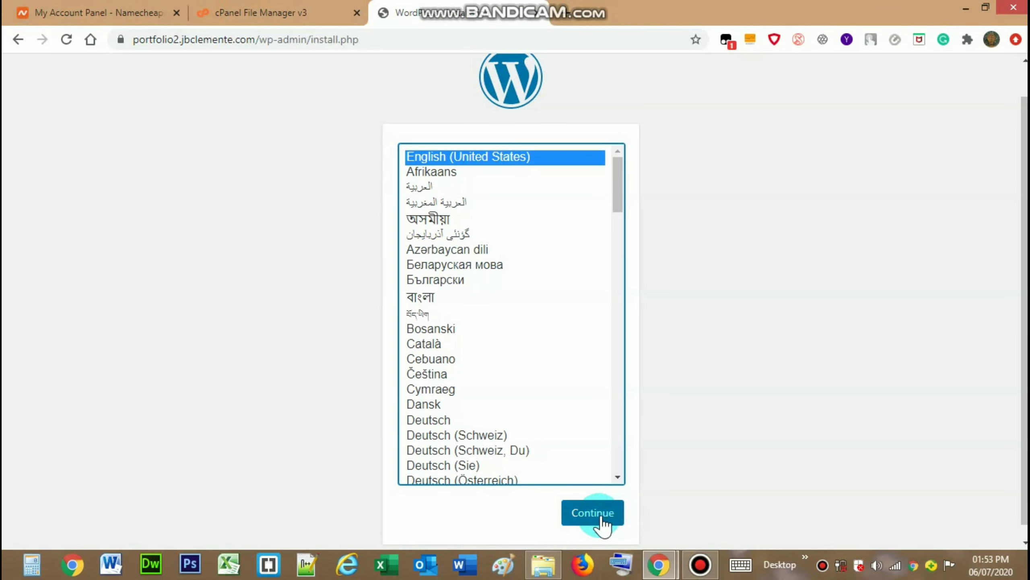
left_click(602, 520)
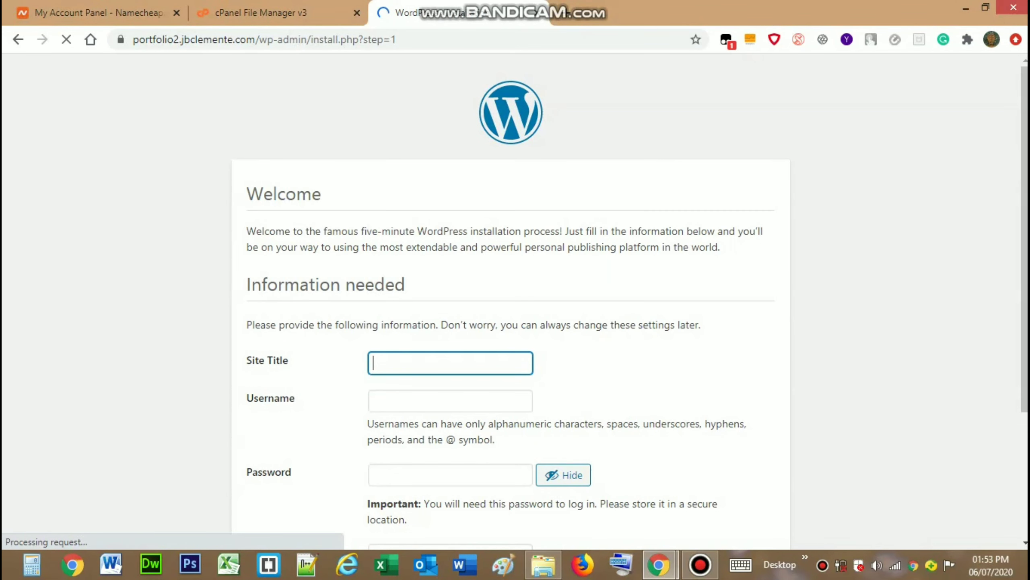
- Enter the site title portfolio2 and the admin username
left_click(472, 359)
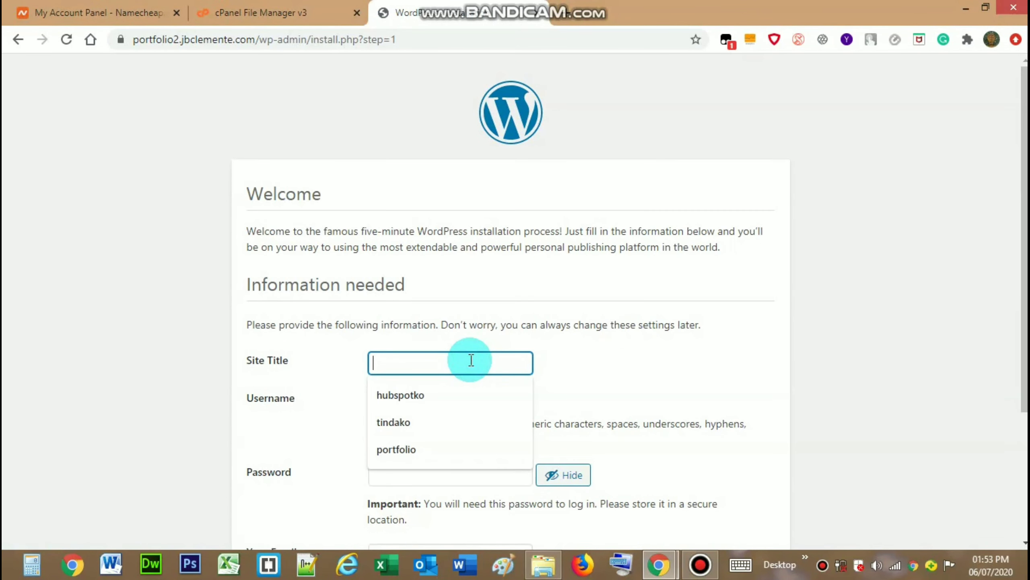
type("portfo")
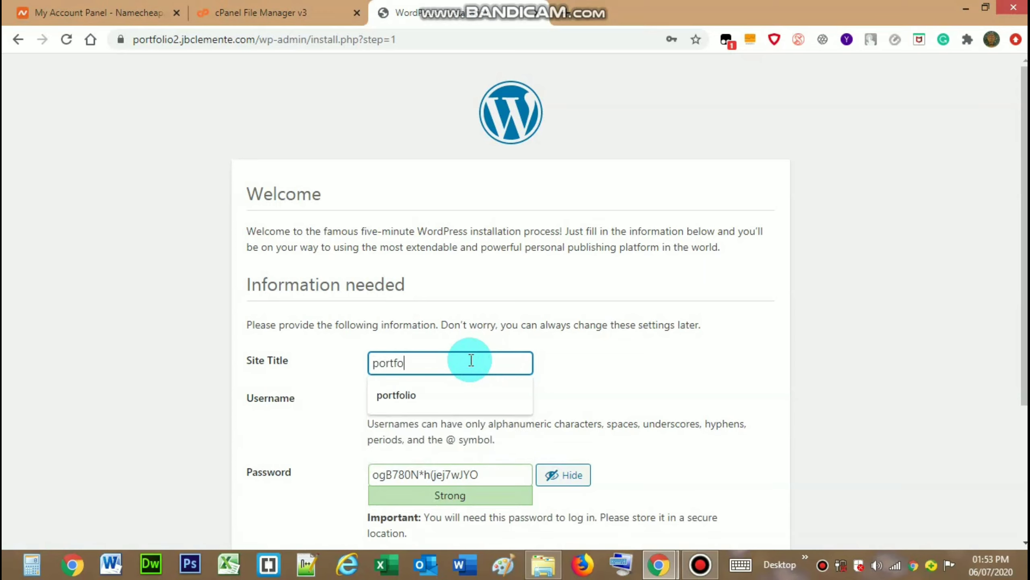
type("lio2")
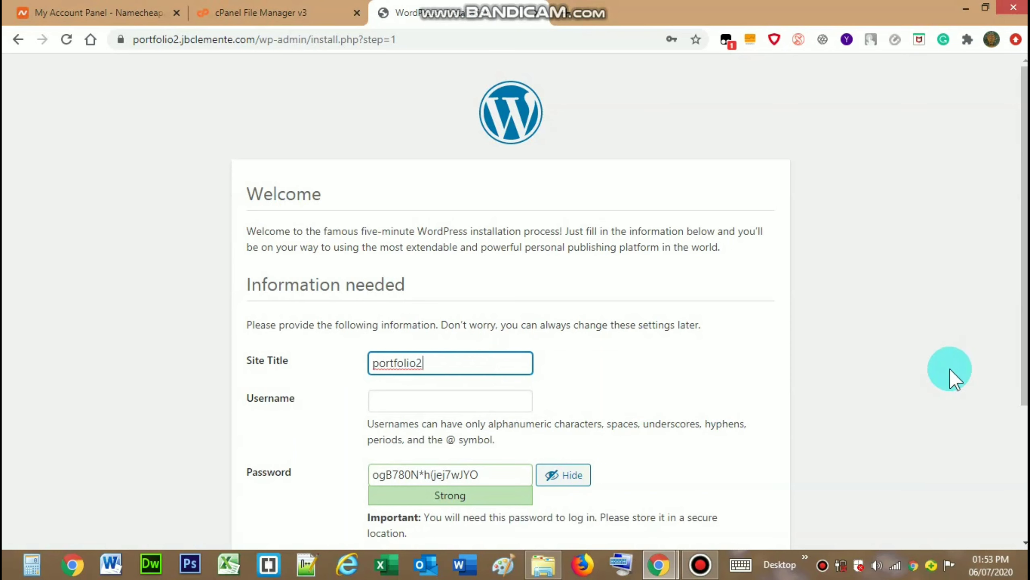
scroll(1023, 281, "down", 3)
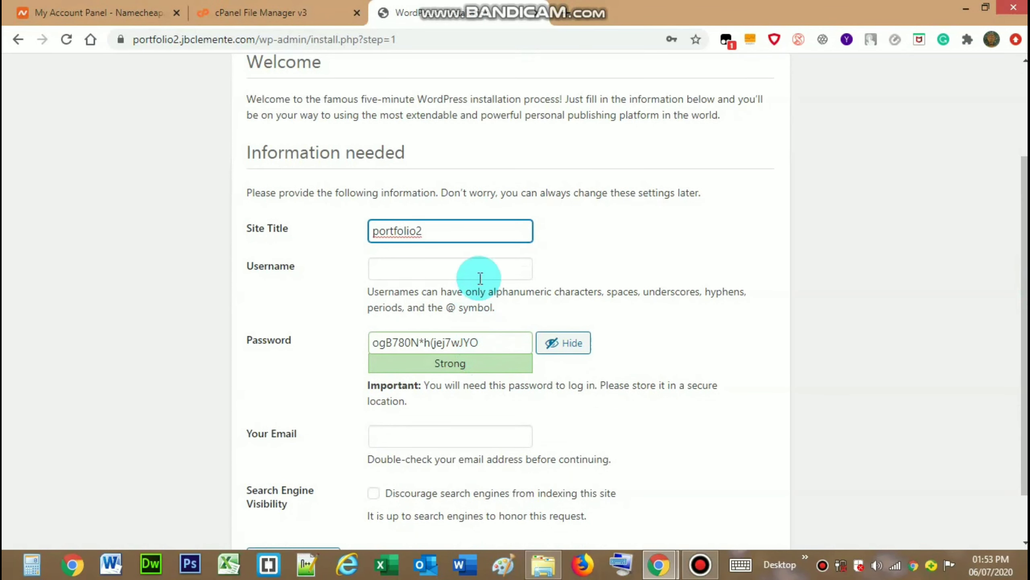
left_click(487, 264)
type("j")
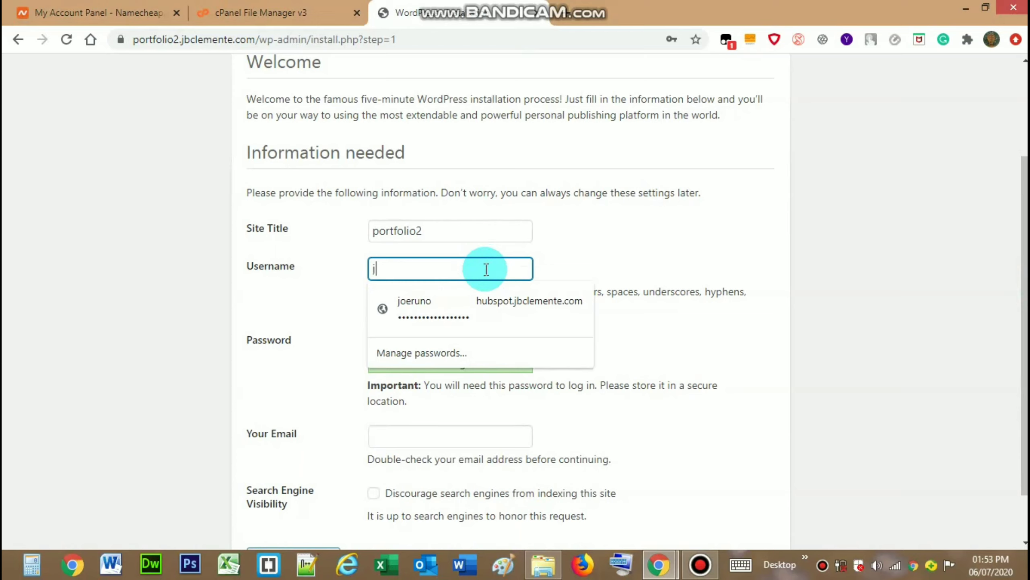
type("oetu")
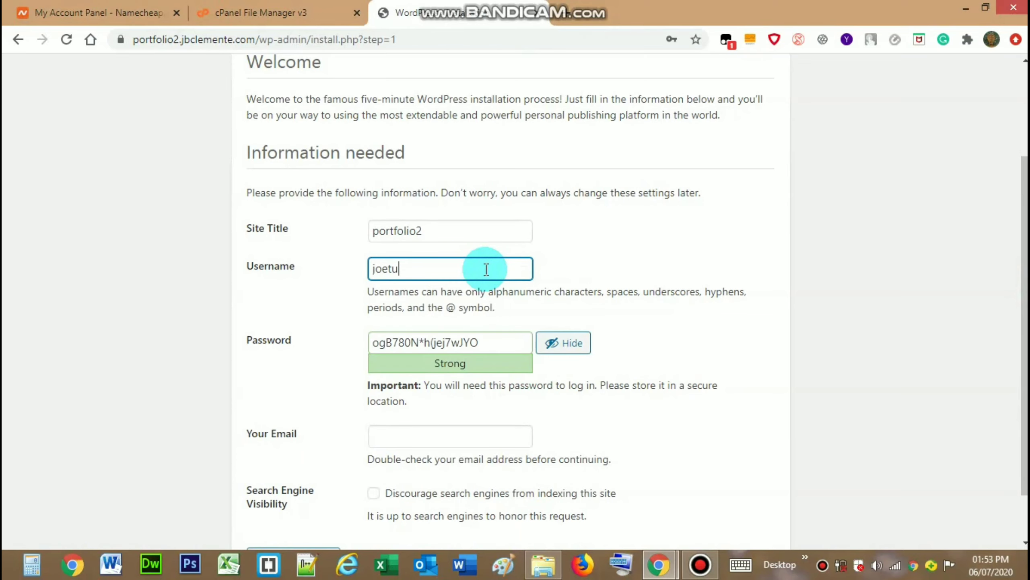
key("BackSpace")
key("BackSpace")
type("runo")
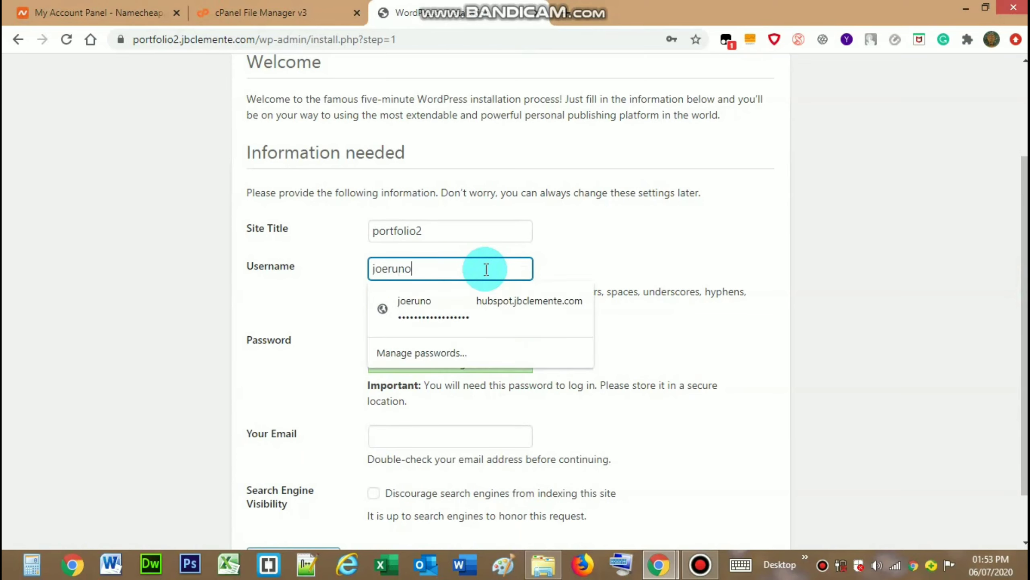
key("Tab")
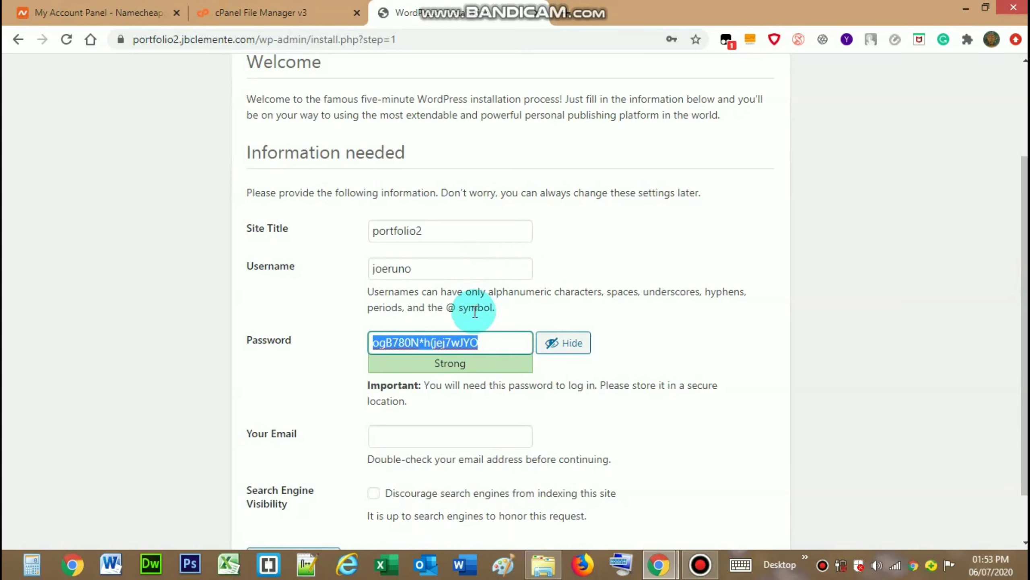
- Copy the generated password, fill the e-mail from autofill, and install WordPress
right_click(457, 350)
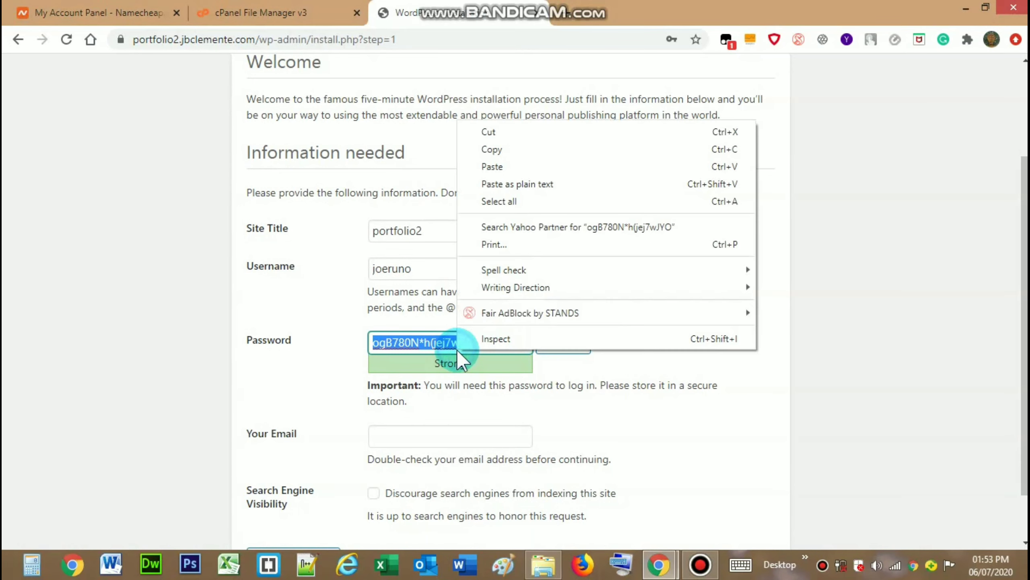
left_click(516, 150)
left_click(886, 329)
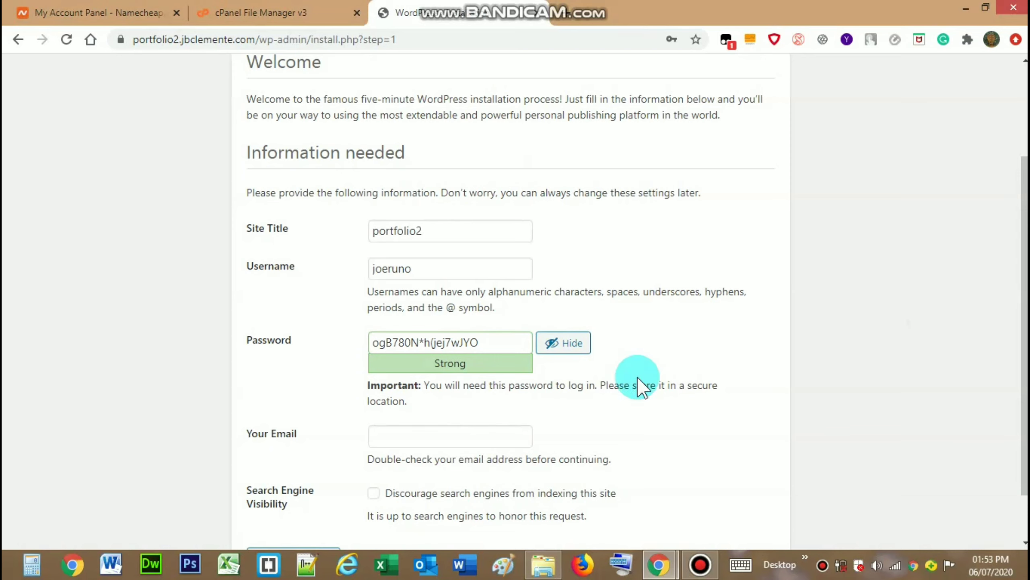
left_click(493, 437)
left_click(485, 468)
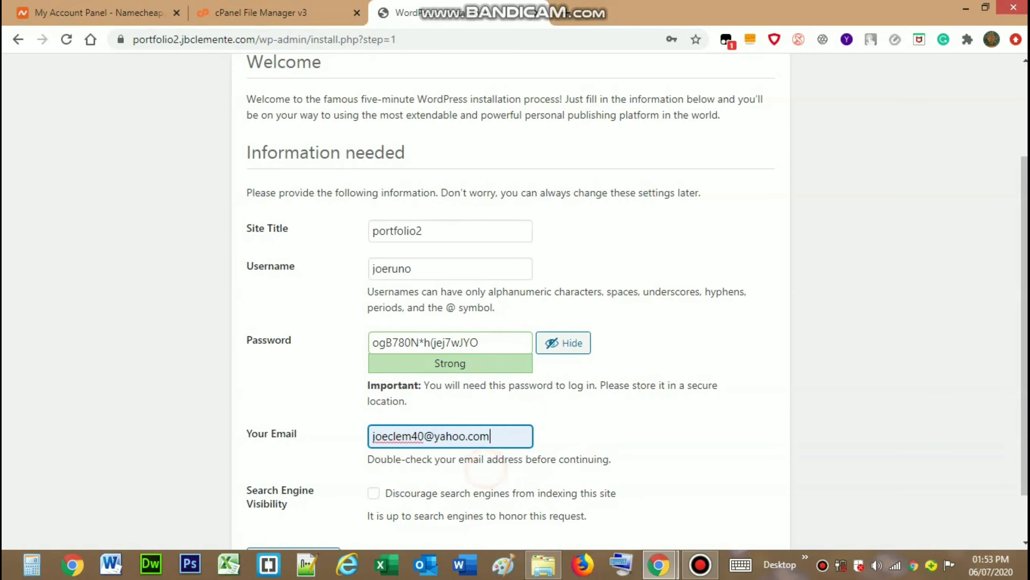
scroll(762, 431, "down", 2)
left_click(293, 499)
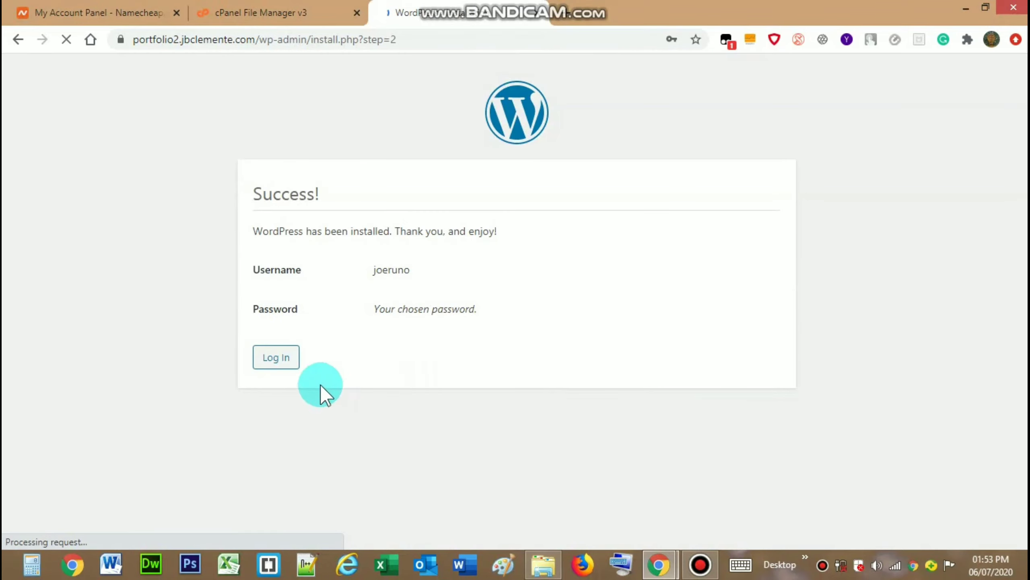
- Decline saving the password, then log in with the admin username and copied password
left_click(665, 289)
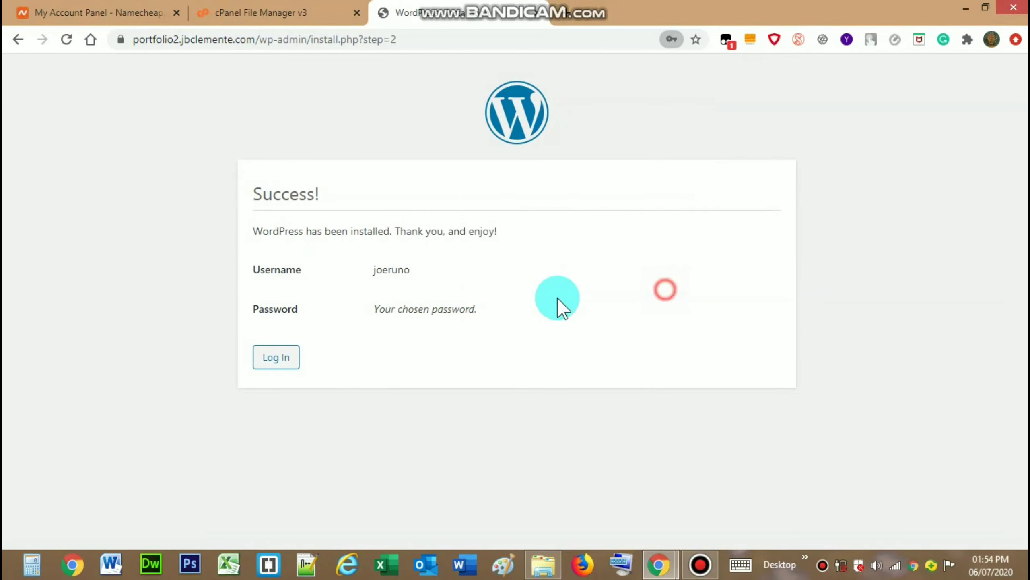
left_click(277, 359)
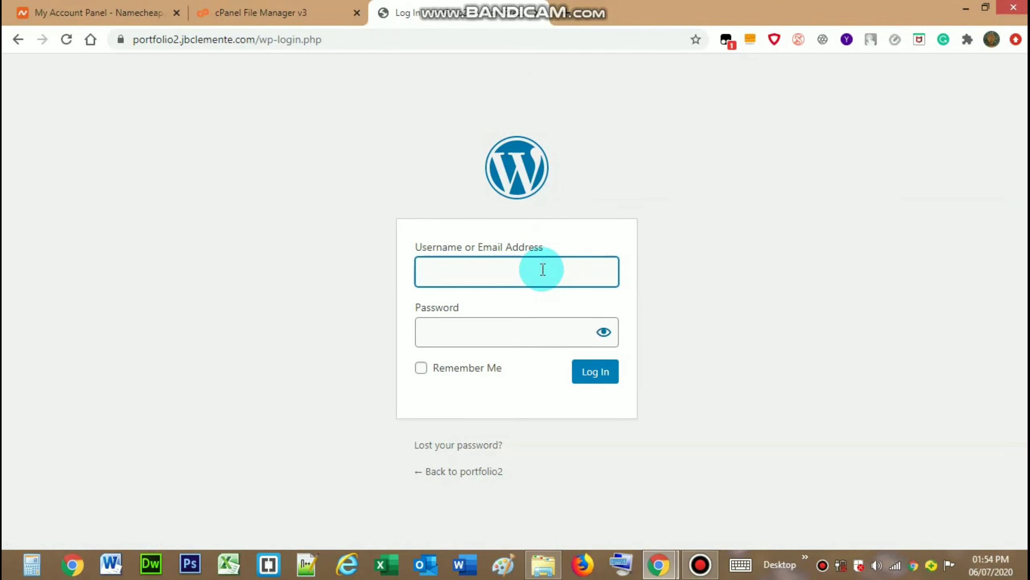
type("joerun")
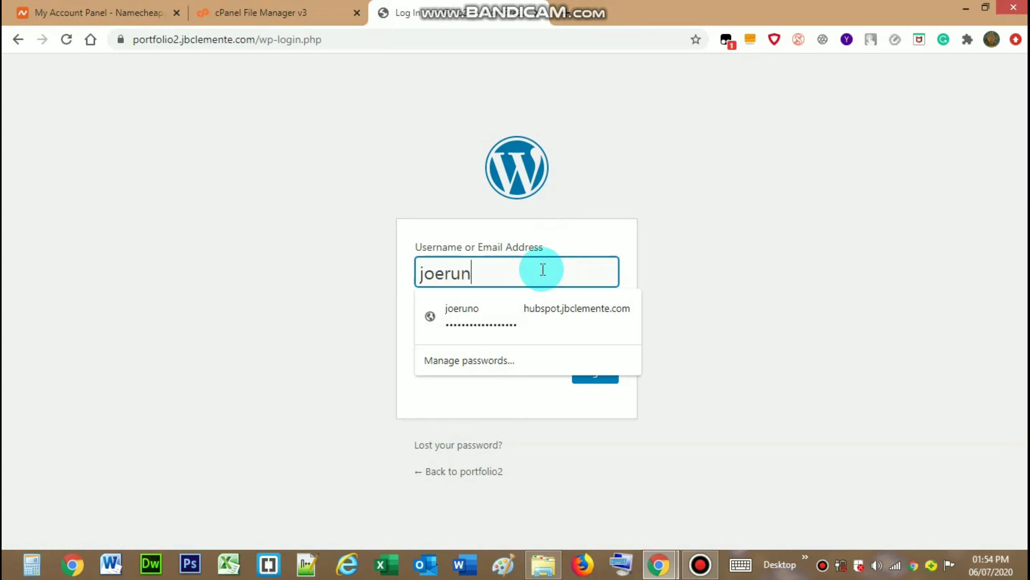
type("o")
key("Tab")
key("ctrl+v")
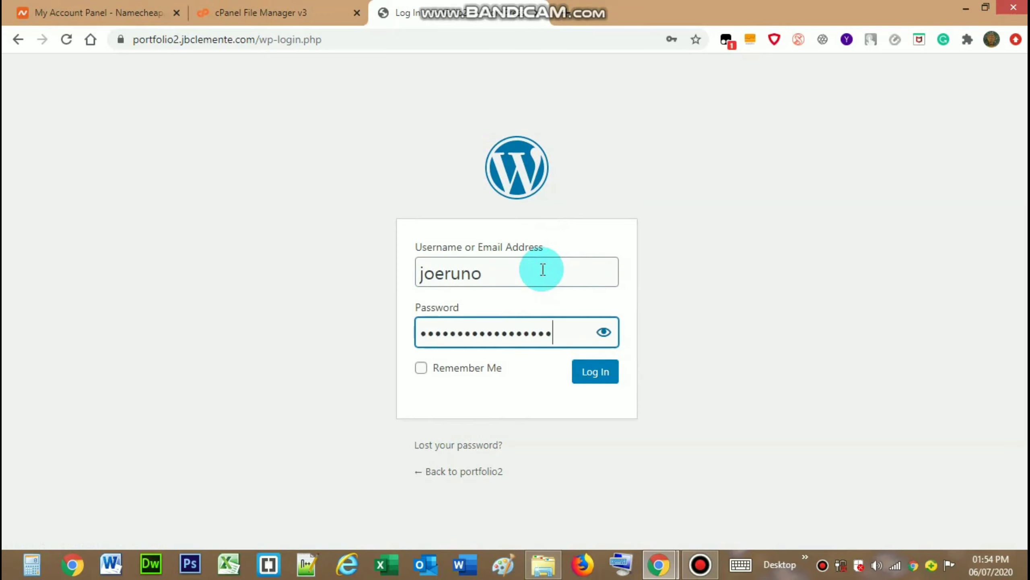
key("Return")
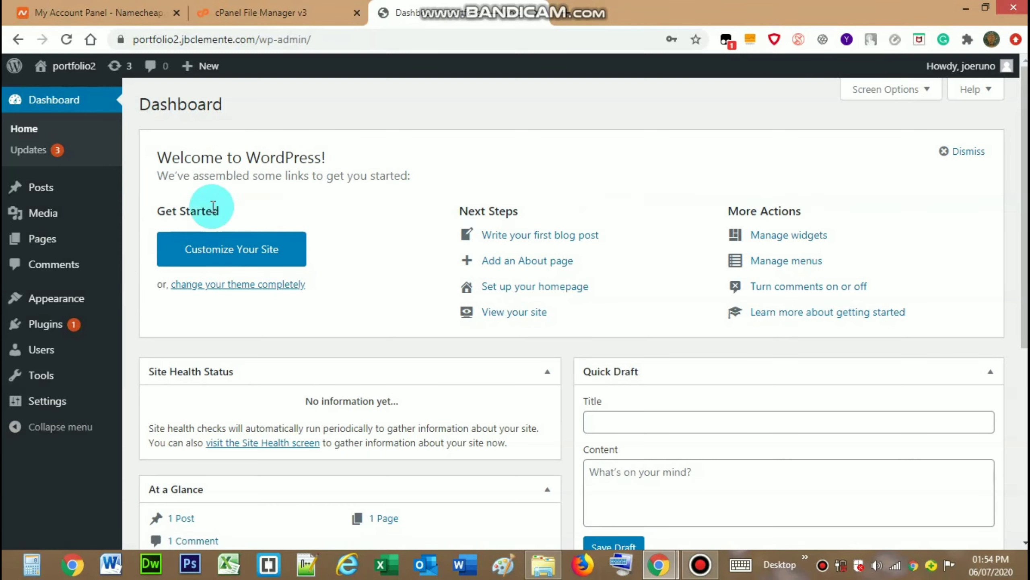
- Visit the public portfolio2 front page and view its Hello world! post
mouse_move(74, 68)
left_click(71, 91)
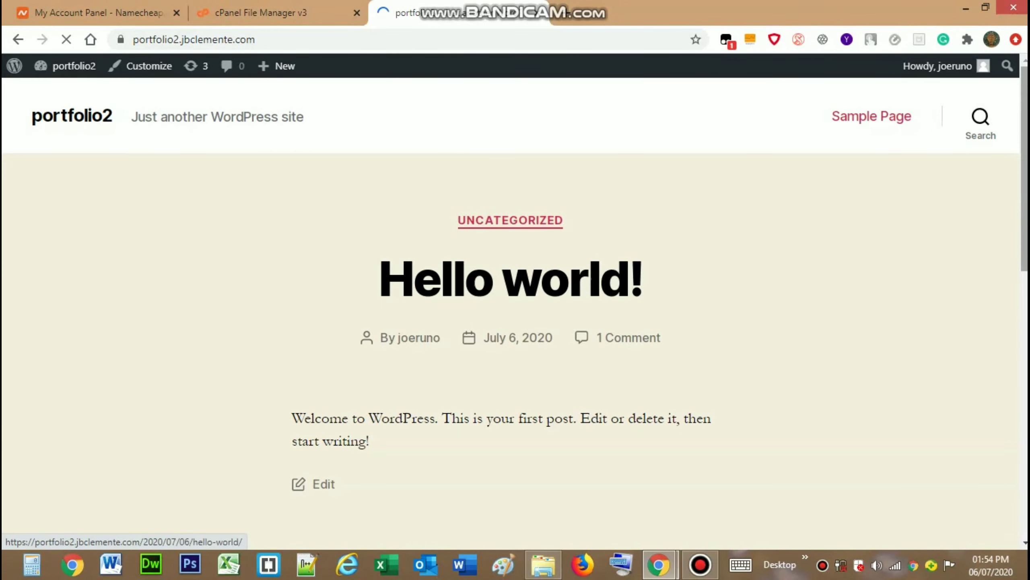
left_click_drag(1026, 181, 1026, 485)
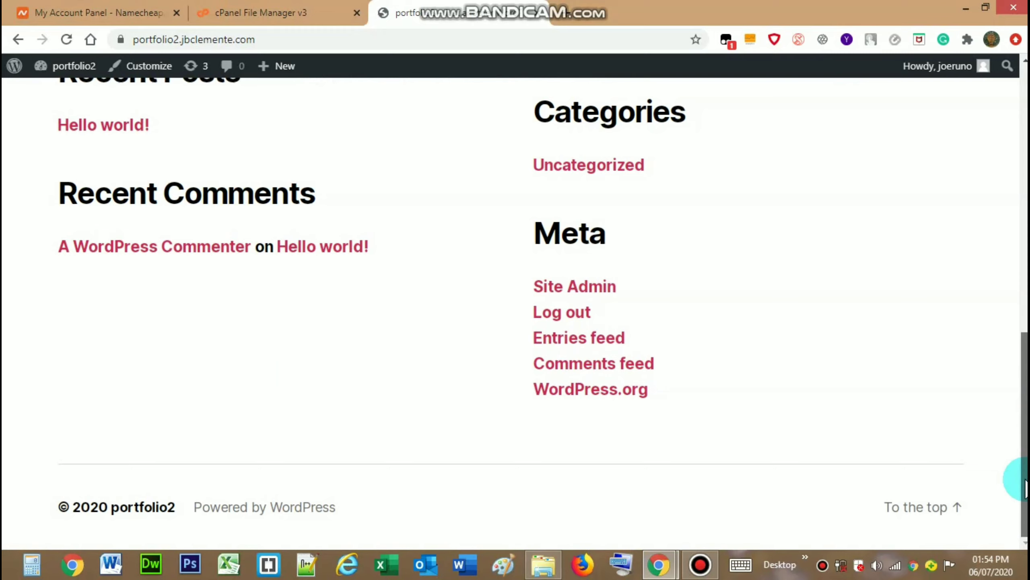
left_click(914, 508)
mouse_move(461, 12)
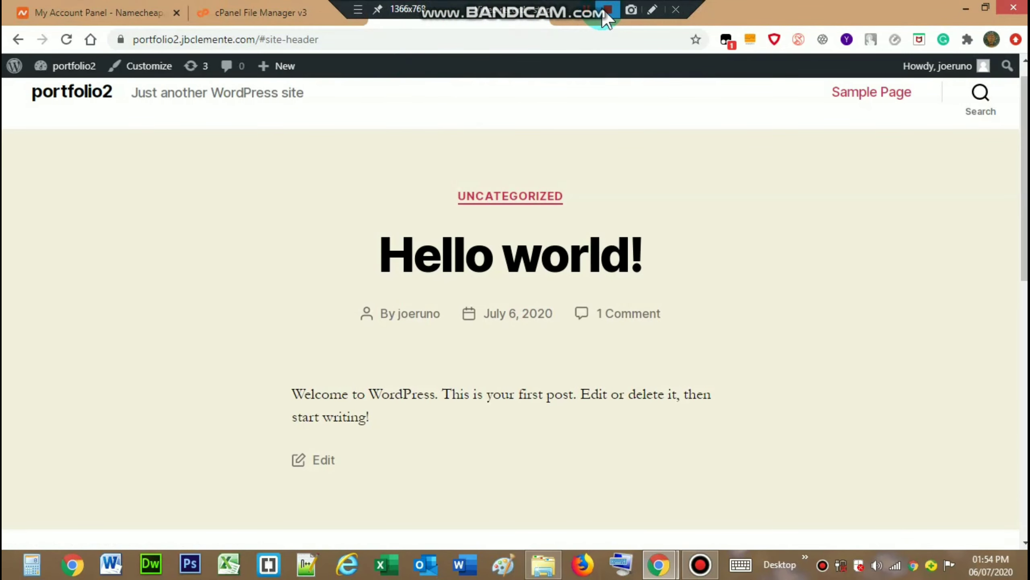
left_click(606, 12)
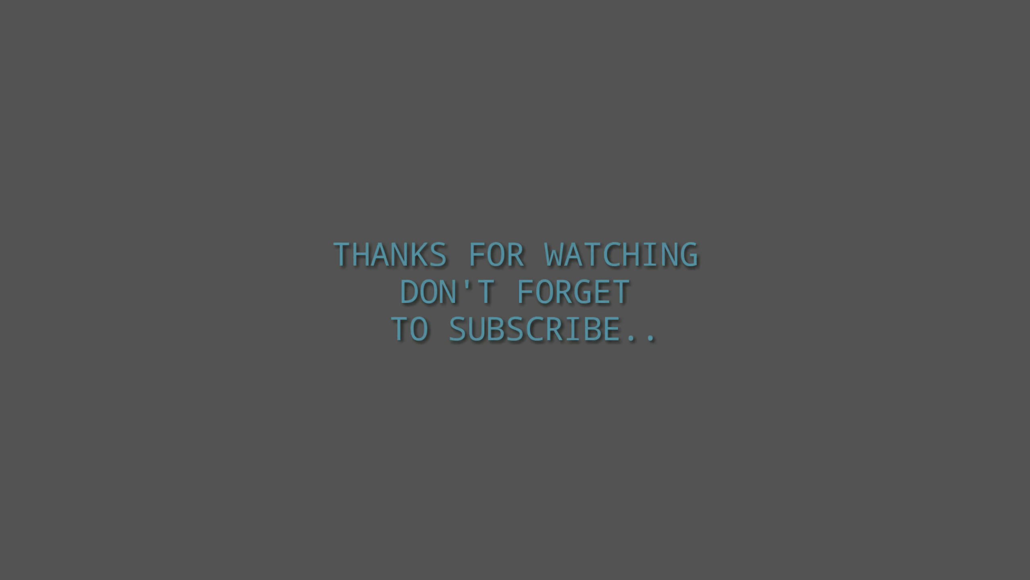